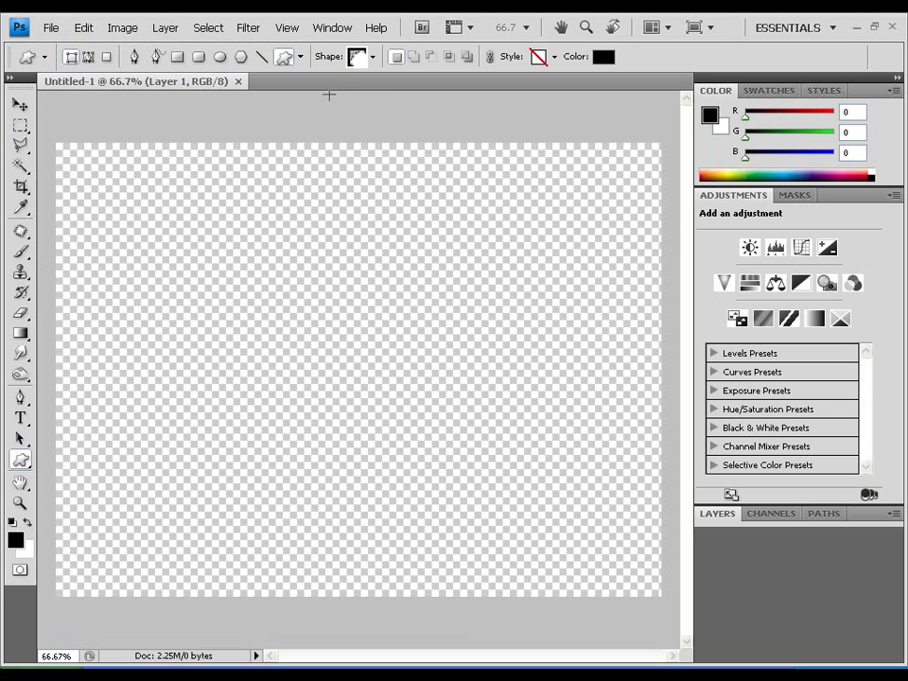
# - Draw the ornate square-corner ornament custom shape, keeping its proportions, across the middle of the blank canvas
pyautogui.click(358, 59)
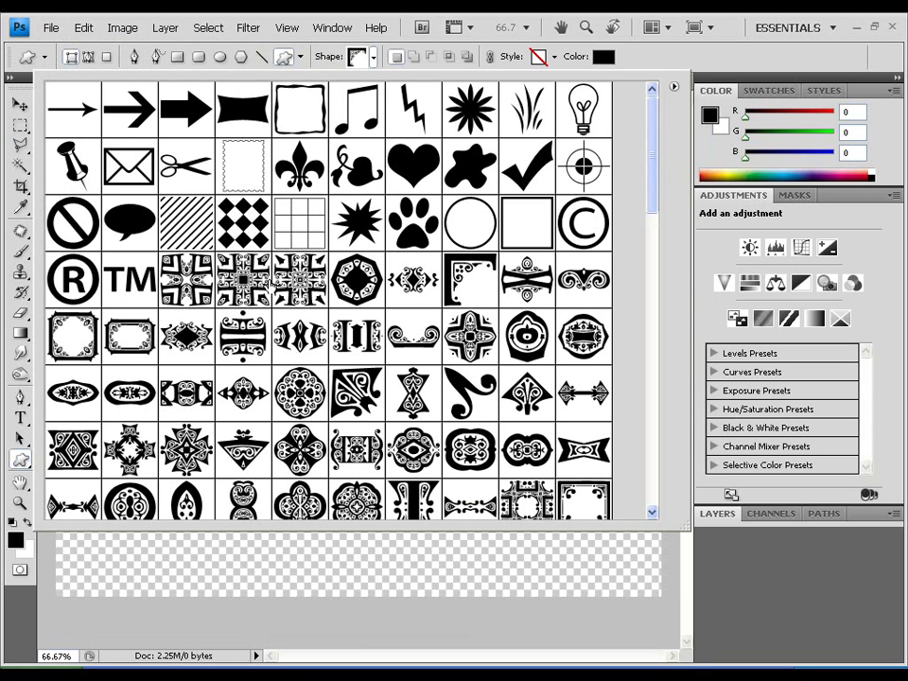
pyautogui.moveTo(651, 171); pyautogui.dragTo(467, 159)
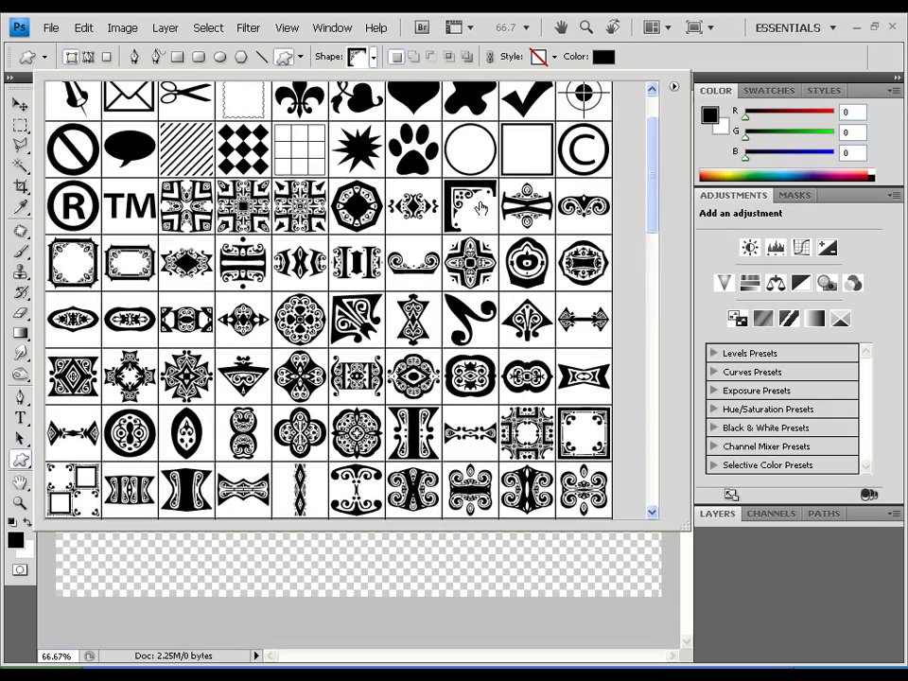
pyautogui.click(512, 569)
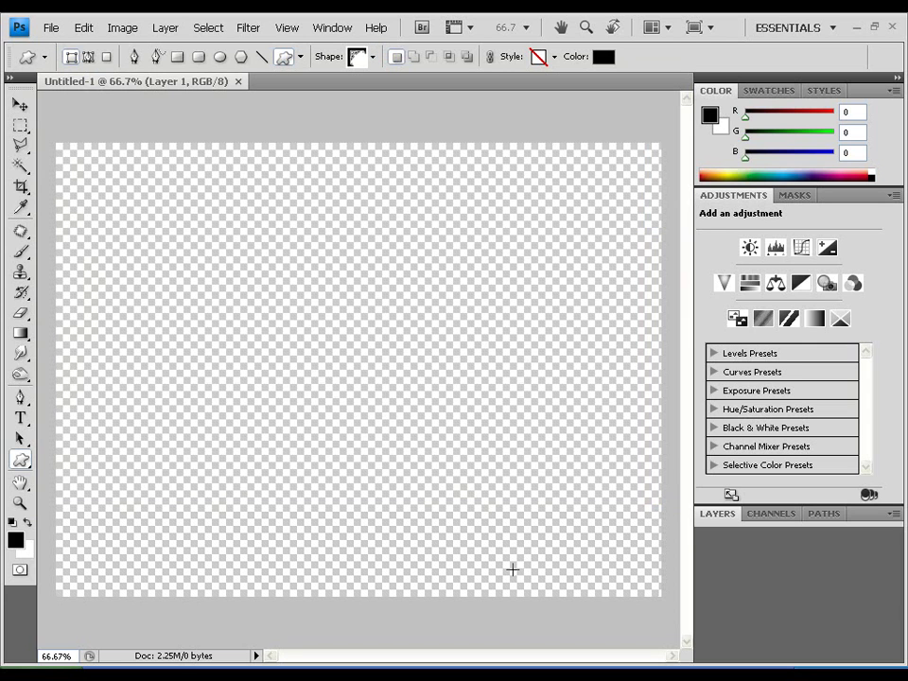
pyautogui.keyDown('shift'); pyautogui.moveTo(176, 249); pyautogui.dragTo(535, 560); pyautogui.keyUp('shift')
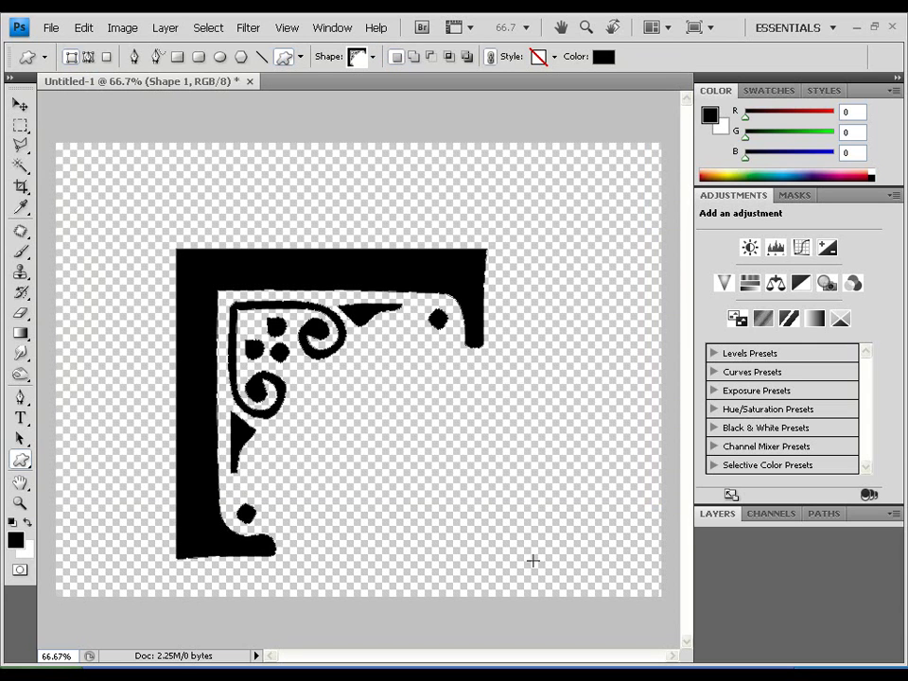
# - Trim the canvas tightly around the corner ornament
pyautogui.click(122, 27)
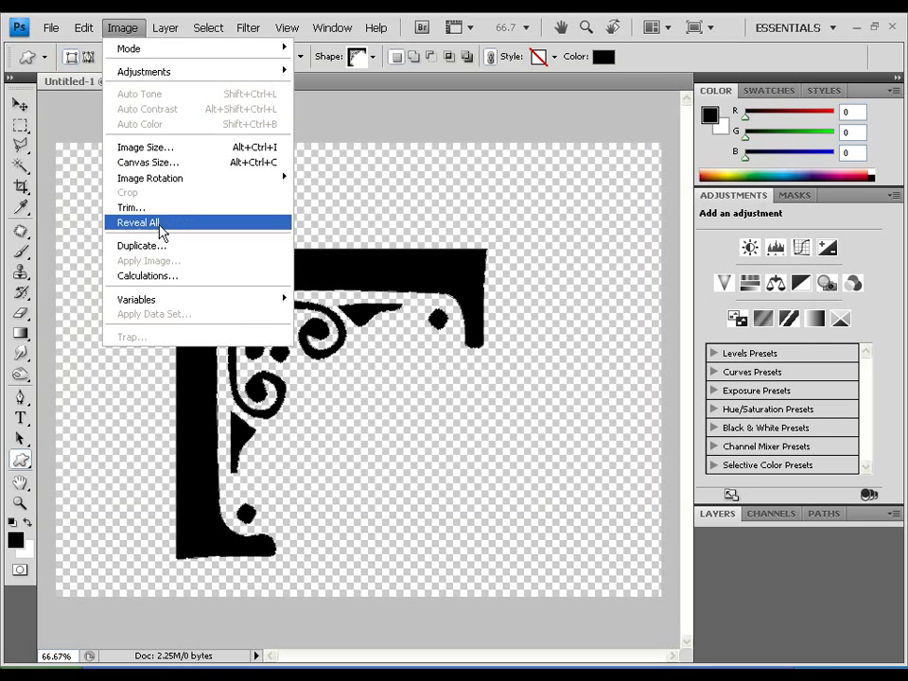
pyautogui.click(142, 208)
pyautogui.click(481, 126)
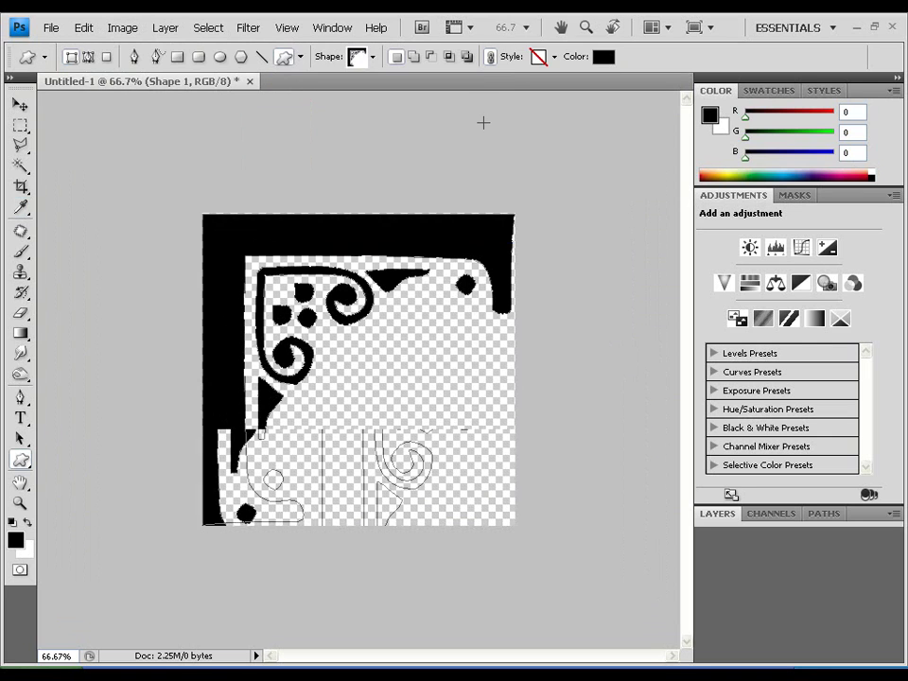
# - Export the corner ornament's Shape 1 Vector Mask path to Illustrator as Untitled-1.ai in the atest folder
pyautogui.click(50, 28)
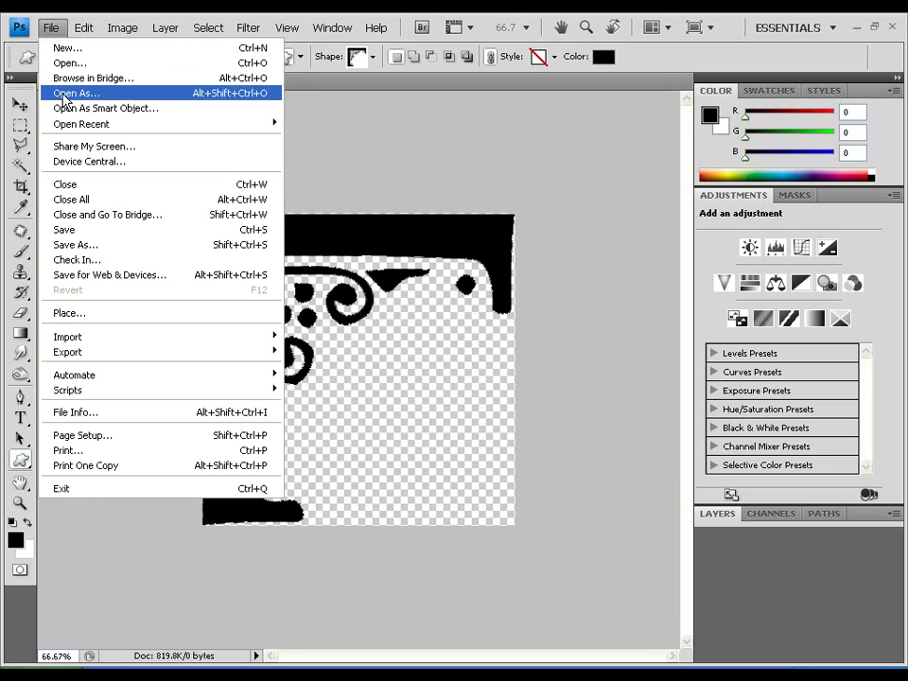
pyautogui.moveTo(94, 352)
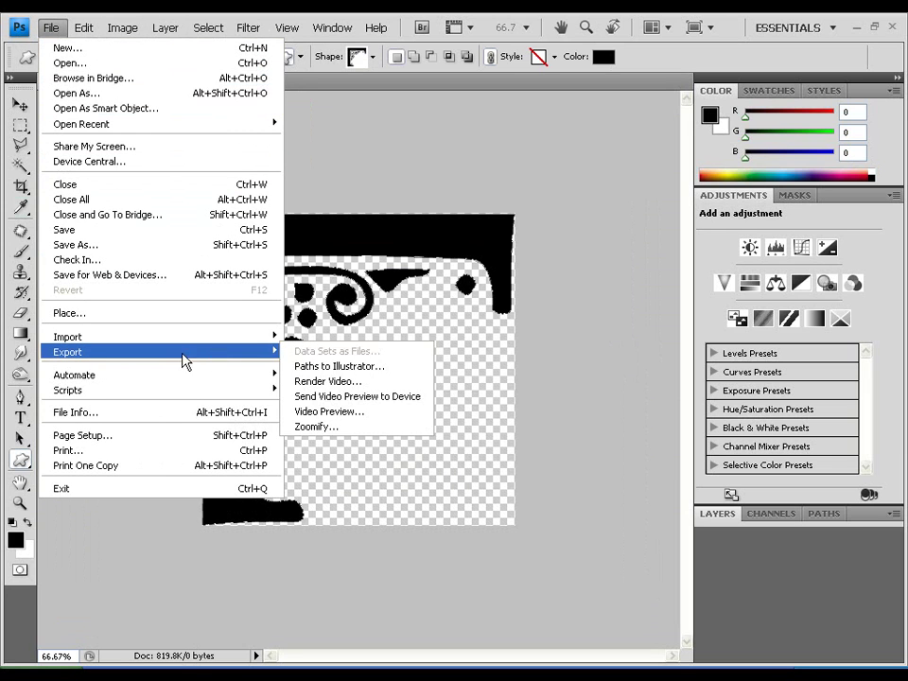
pyautogui.click(324, 369)
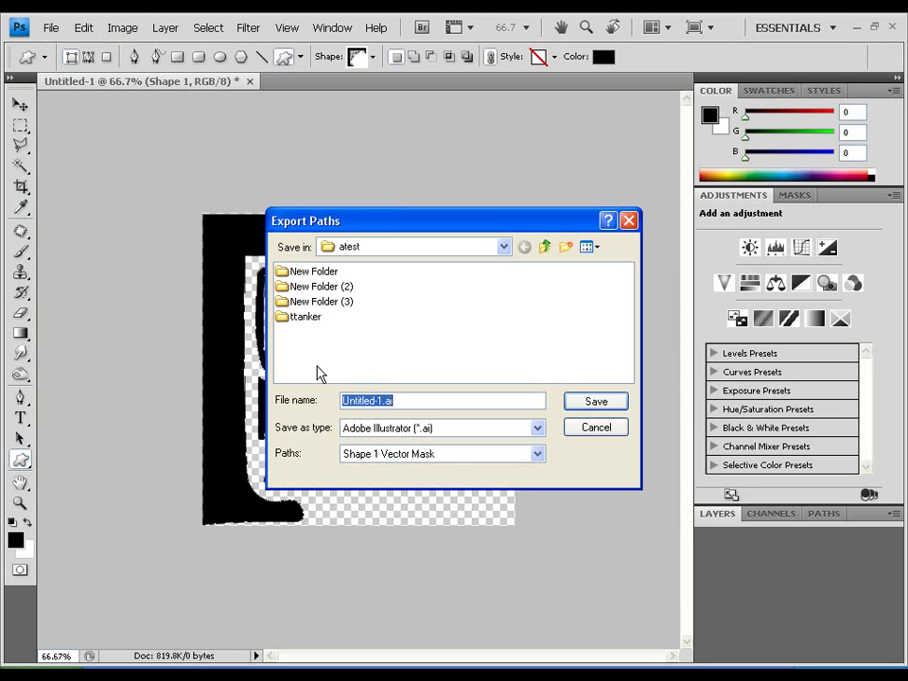
pyautogui.click(588, 402)
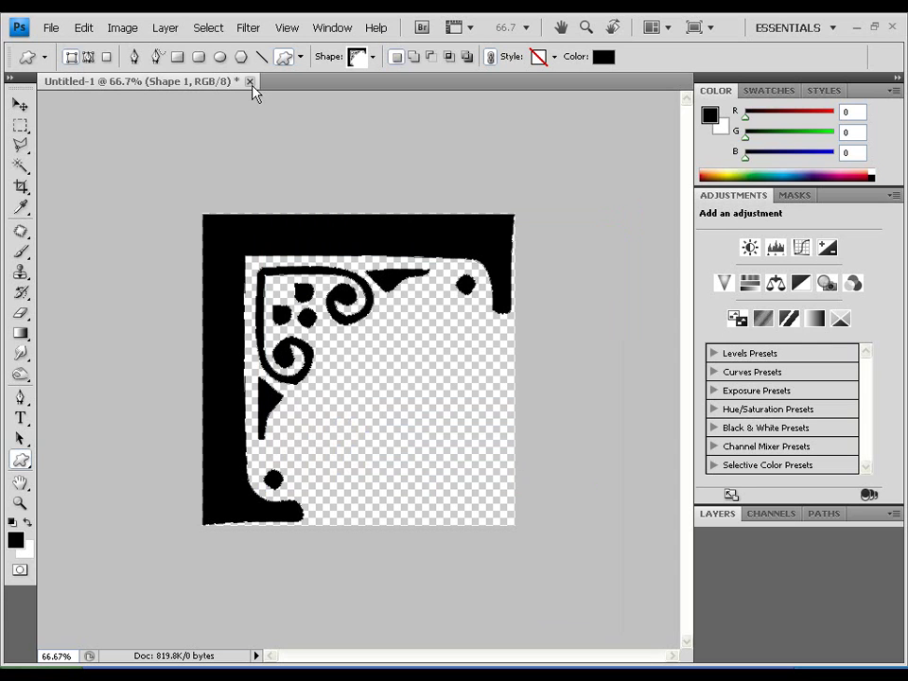
# - Close the corner ornament document without saving it and create a new blank transparent document
pyautogui.click(251, 82)
pyautogui.click(455, 280)
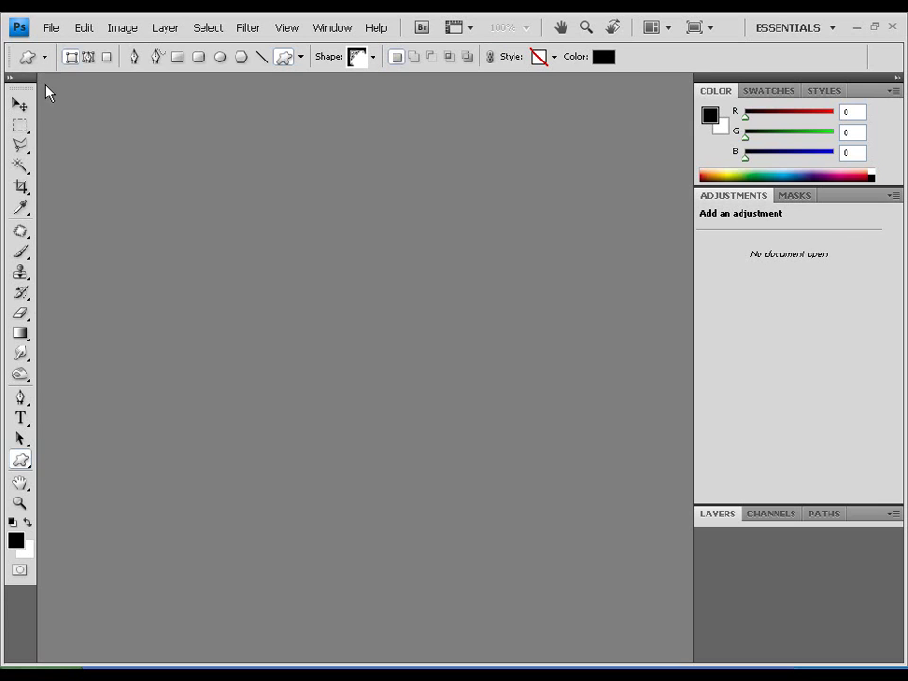
pyautogui.click(49, 30)
pyautogui.click(64, 47)
pyautogui.click(606, 172)
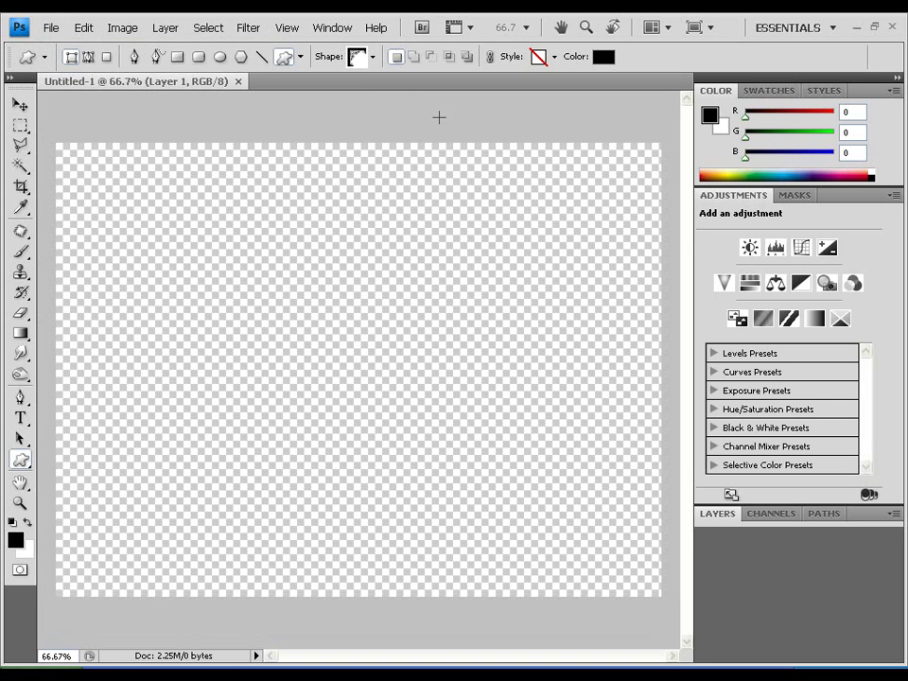
# - Choose the tribal dragon head custom shape and draw it proportionally over most of the canvas height
pyautogui.click(355, 58)
pyautogui.moveTo(658, 204); pyautogui.dragTo(673, 478)
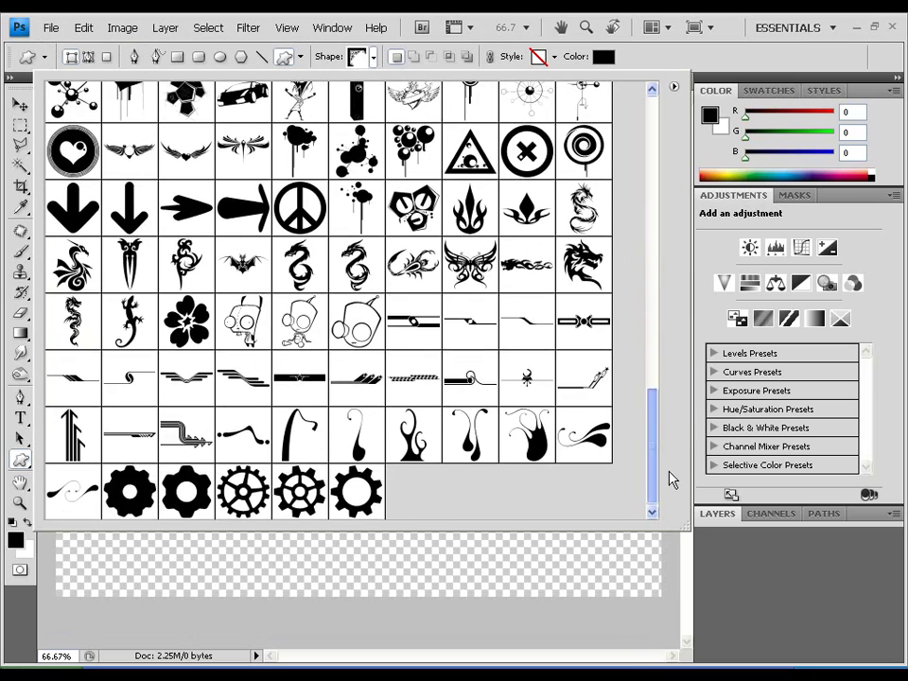
pyautogui.click(584, 264)
pyautogui.click(532, 581)
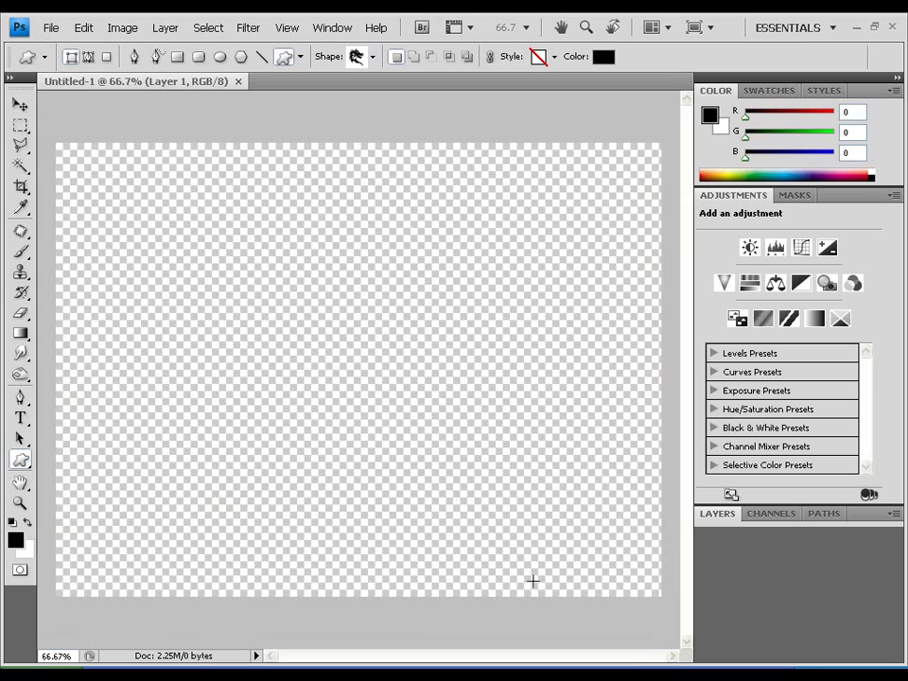
pyautogui.keyDown('shift'); pyautogui.moveTo(154, 202); pyautogui.dragTo(602, 549); pyautogui.keyUp('shift')
# - Trim all four sides of the canvas around the dragon head, based on the top left pixel color
pyautogui.click(123, 28)
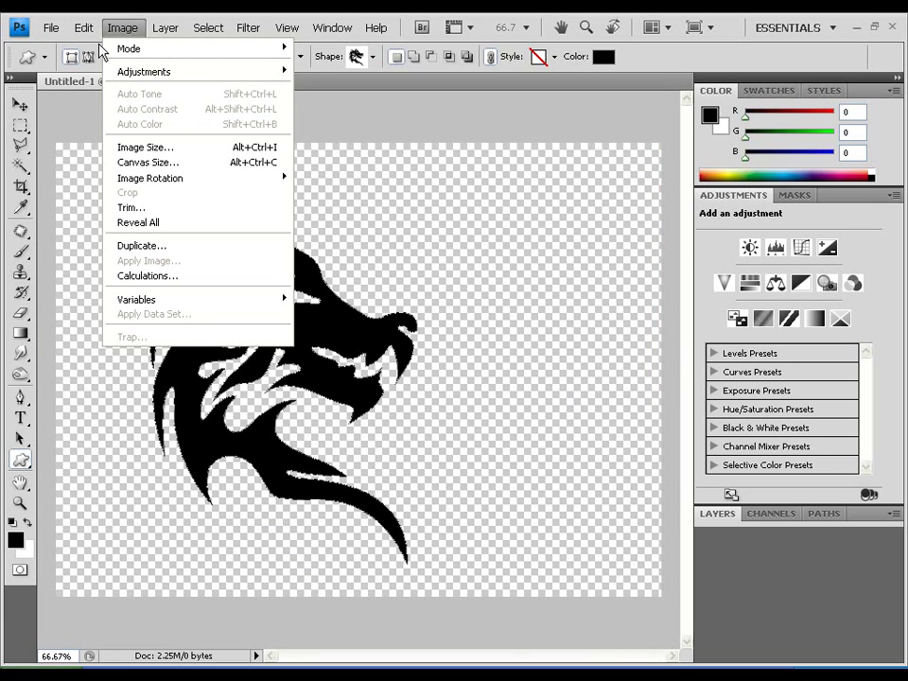
pyautogui.click(137, 208)
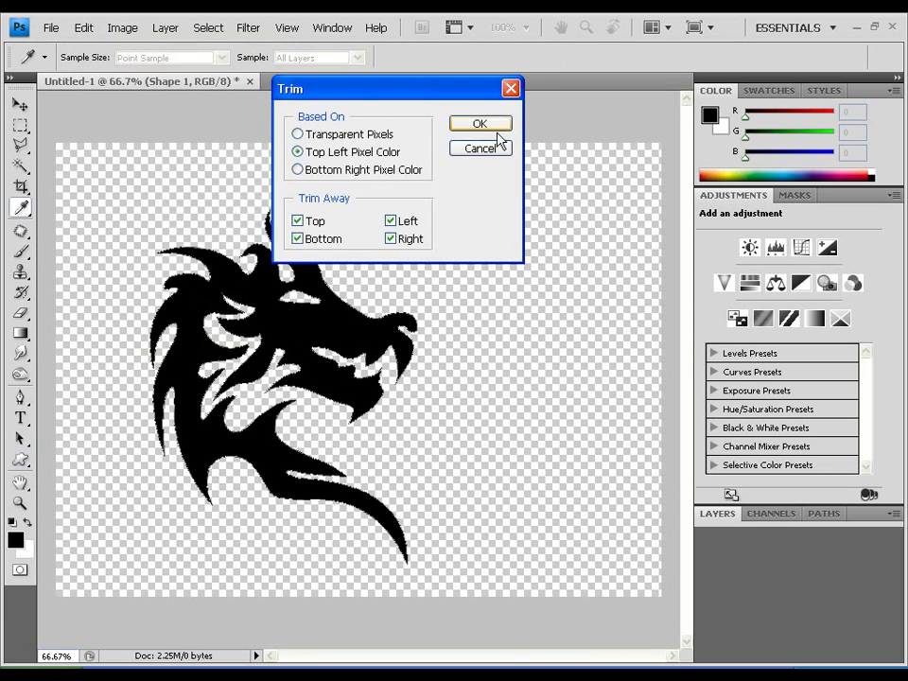
pyautogui.click(480, 123)
# - Export the dragon head's Shape 1 Vector Mask path as a separate Adobe Illustrator file in the atest folder
pyautogui.click(50, 28)
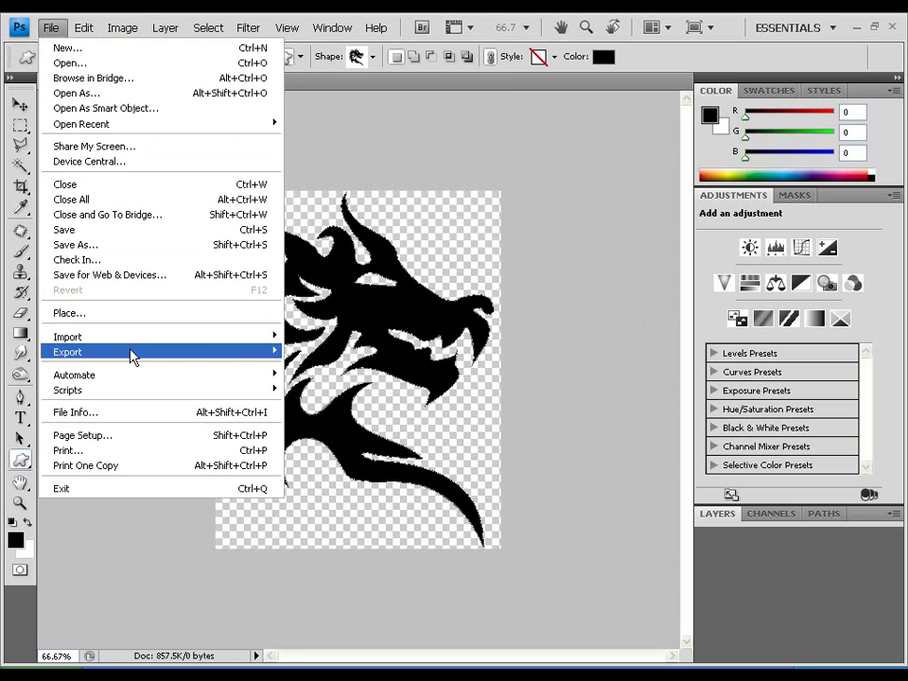
pyautogui.moveTo(132, 356)
pyautogui.click(312, 365)
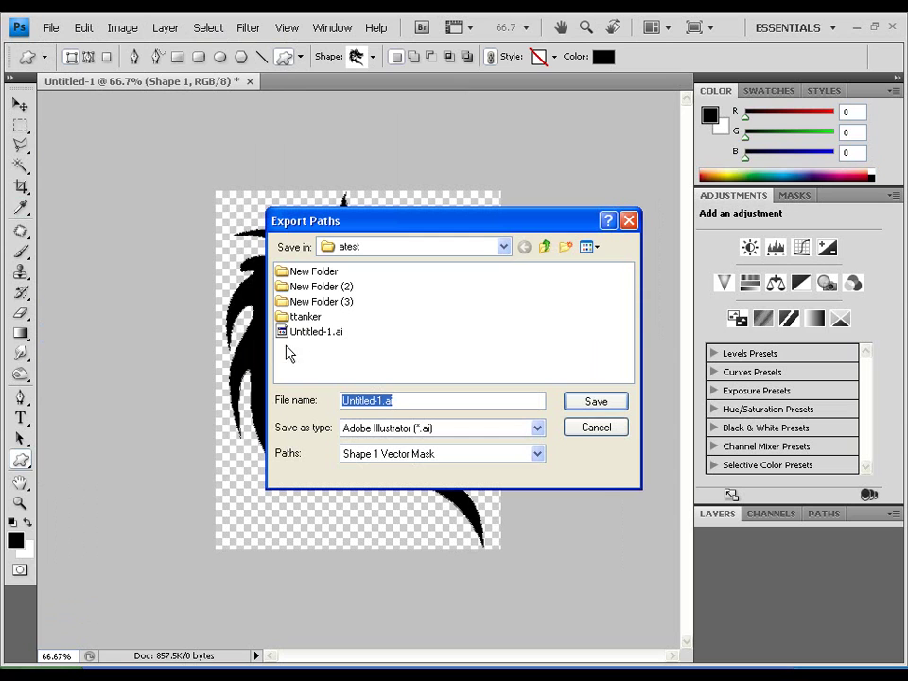
pyautogui.click(382, 401)
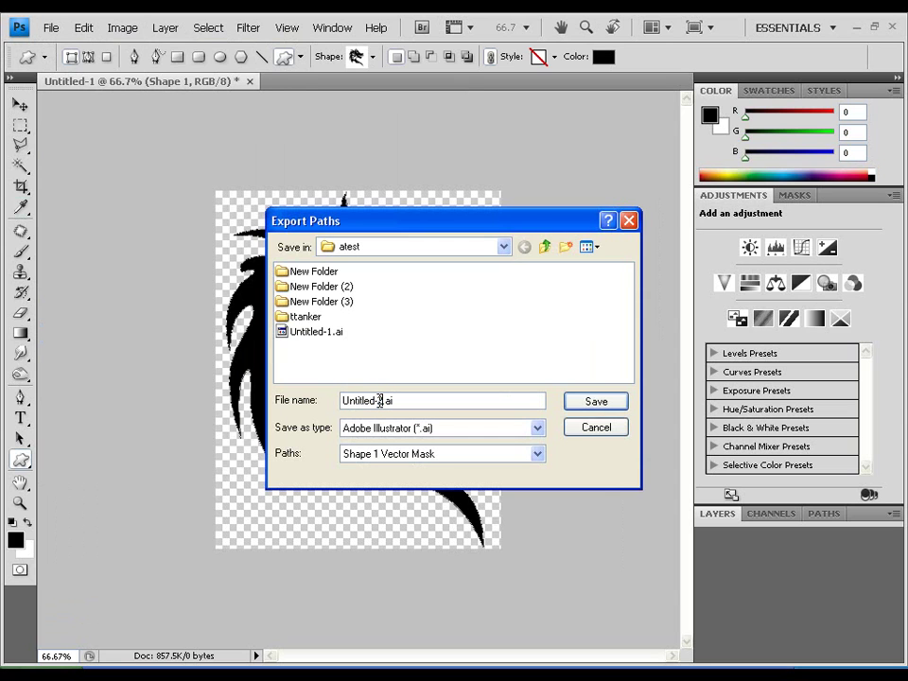
pyautogui.press('Return')
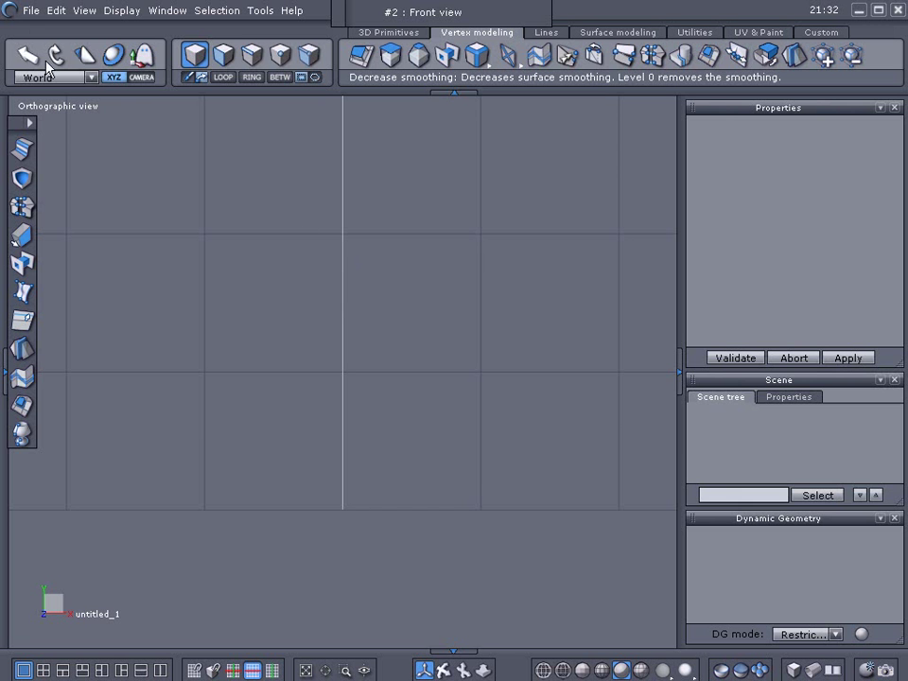
# - Switch to Hexagon, open the exported corner ornament file Untitled-1.ai, and show its curves in the top view
pyautogui.click(31, 12)
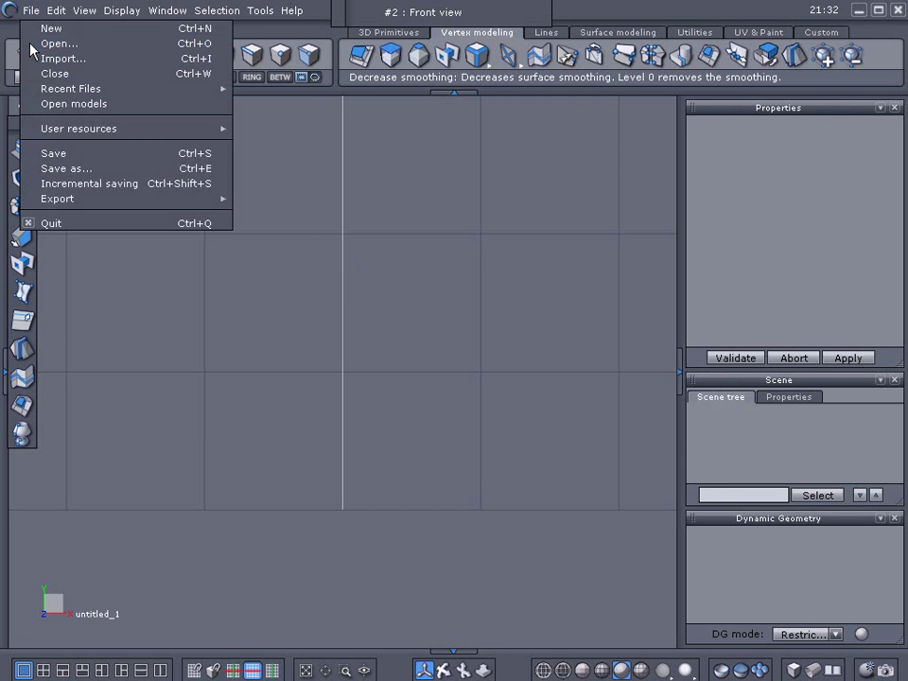
pyautogui.click(32, 45)
pyautogui.click(295, 347)
pyautogui.click(590, 420)
pyautogui.click(591, 463)
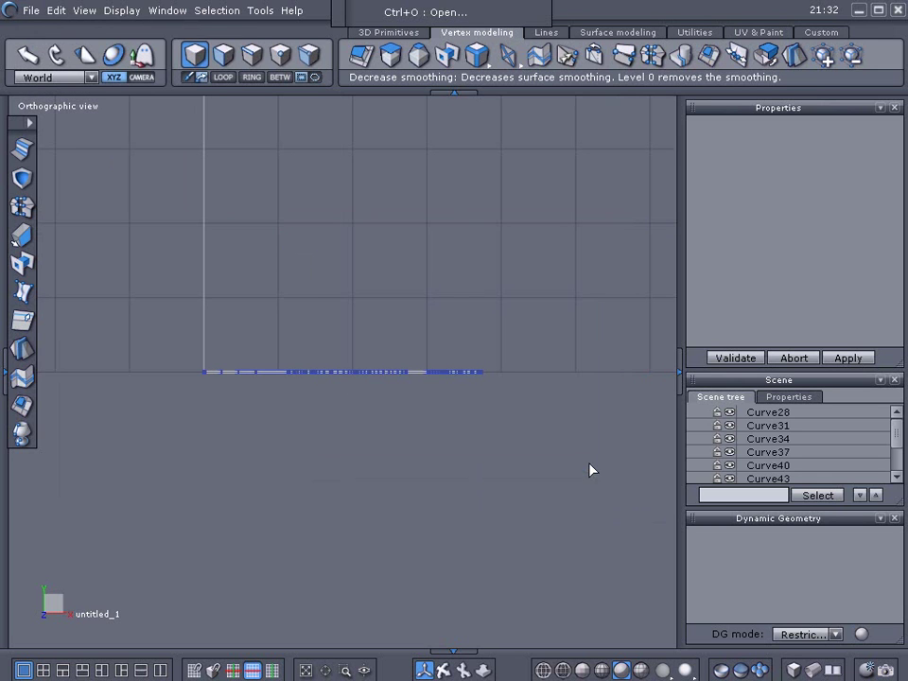
pyautogui.press('2')
pyautogui.press('5')
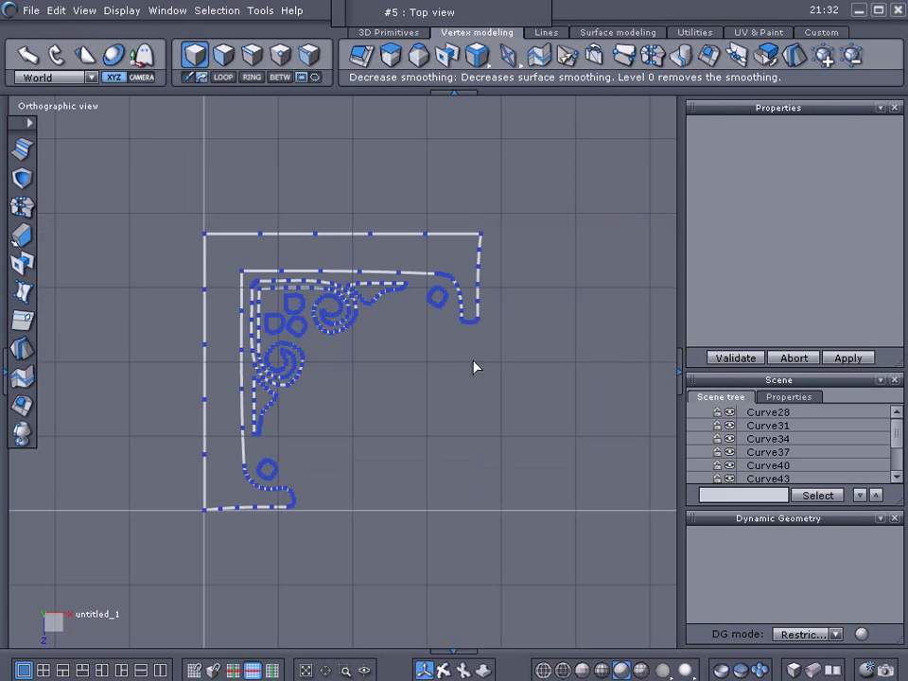
# - Delete the scroll, triangle and dot curves inside the ornament, keeping only the large outer corner outline
pyautogui.click(334, 330)
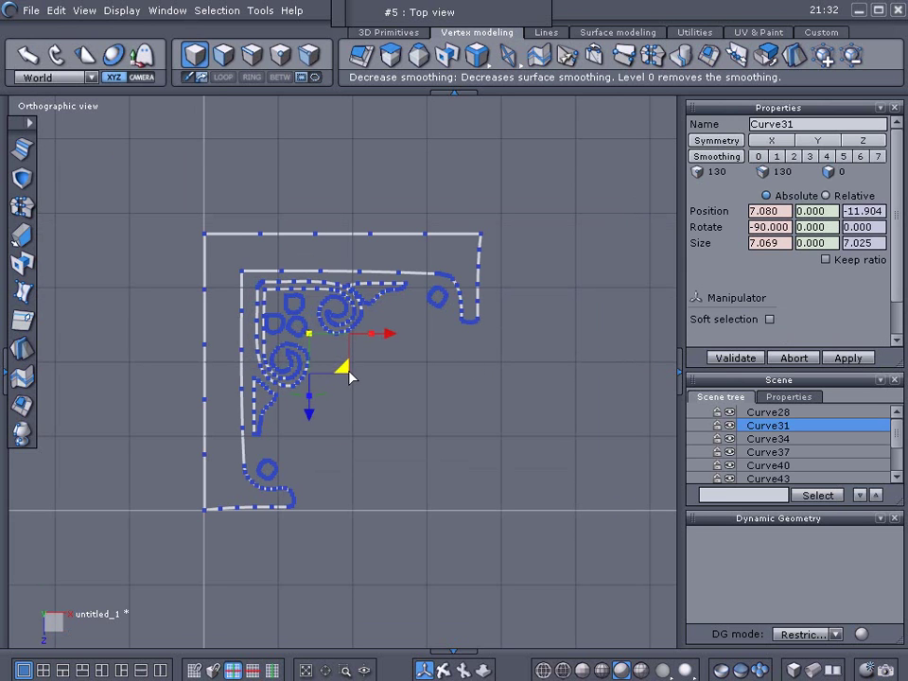
pyautogui.press('Delete')
pyautogui.click(272, 393)
pyautogui.press('Delete')
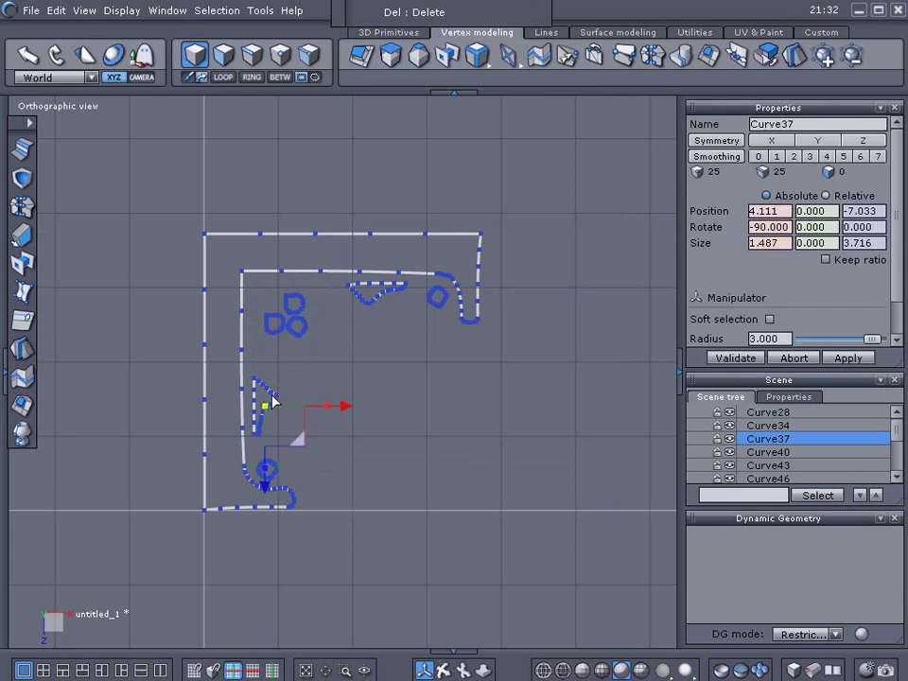
pyautogui.click(293, 329)
pyautogui.press('Delete')
pyautogui.click(297, 308)
pyautogui.press('Delete')
pyautogui.click(279, 321)
pyautogui.press('Delete')
pyautogui.click(367, 300)
pyautogui.press('Delete')
pyautogui.click(435, 304)
pyautogui.press('Delete')
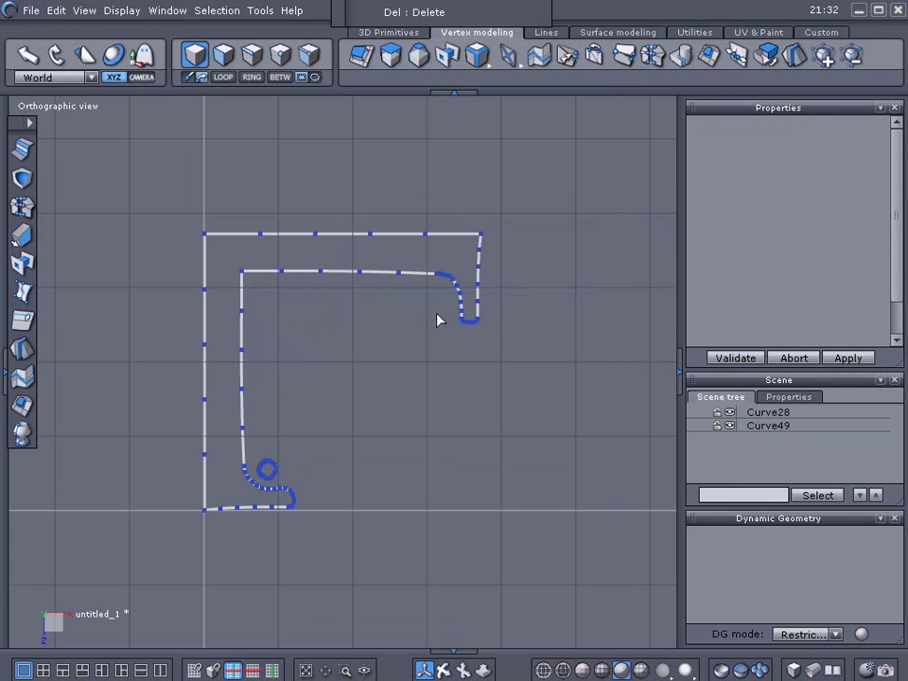
pyautogui.click(268, 468)
pyautogui.press('Delete')
# - Scale the remaining corner outline down uniformly to a size of about 3.76
pyautogui.click(251, 378)
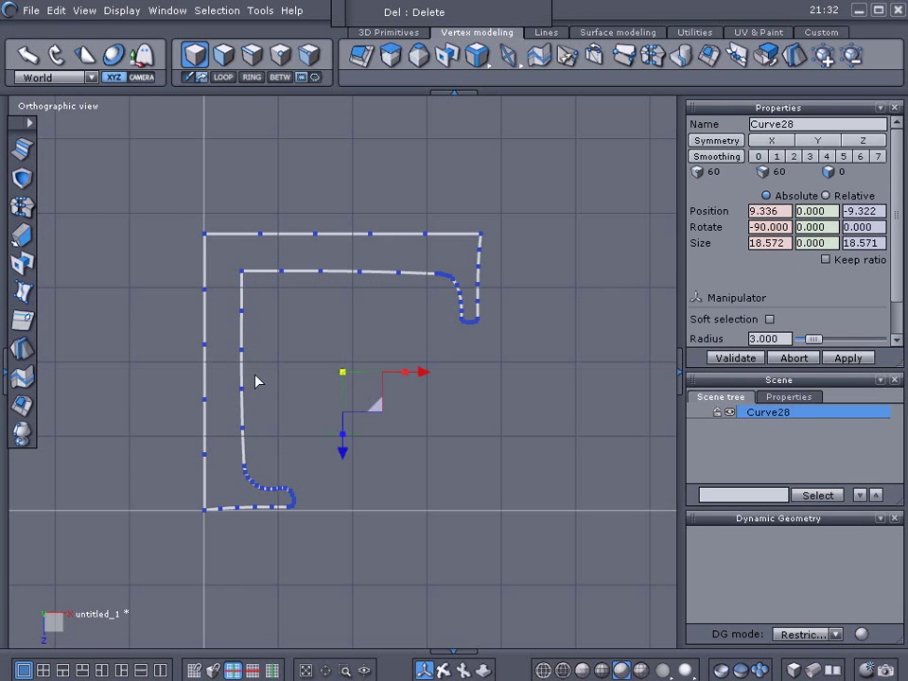
pyautogui.moveTo(344, 372); pyautogui.dragTo(387, 514)
pyautogui.scroll(4, 435, 400)
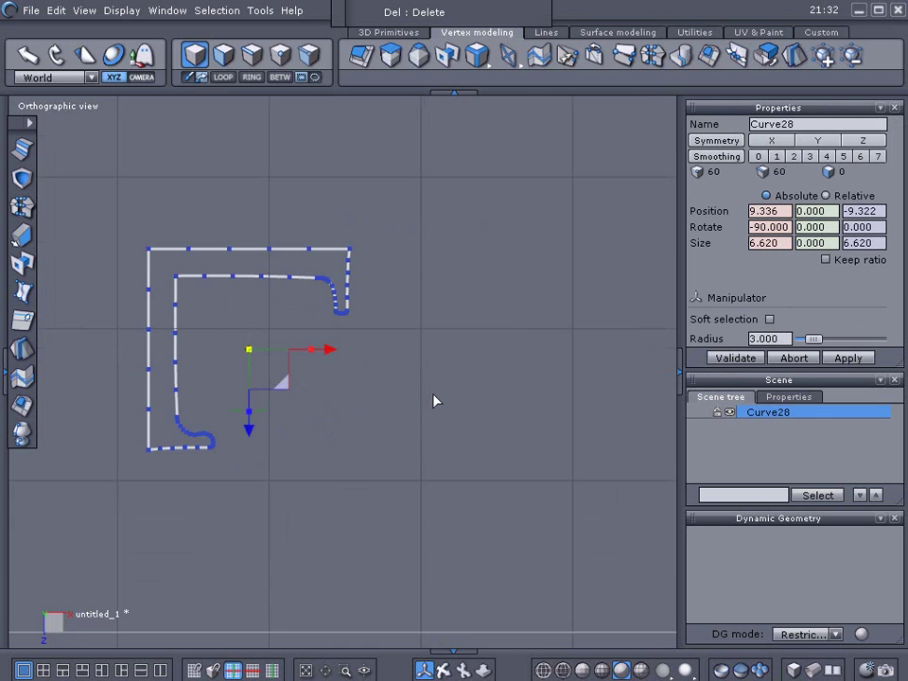
pyautogui.moveTo(271, 369); pyautogui.dragTo(278, 438)
pyautogui.scroll(-4, 283, 435)
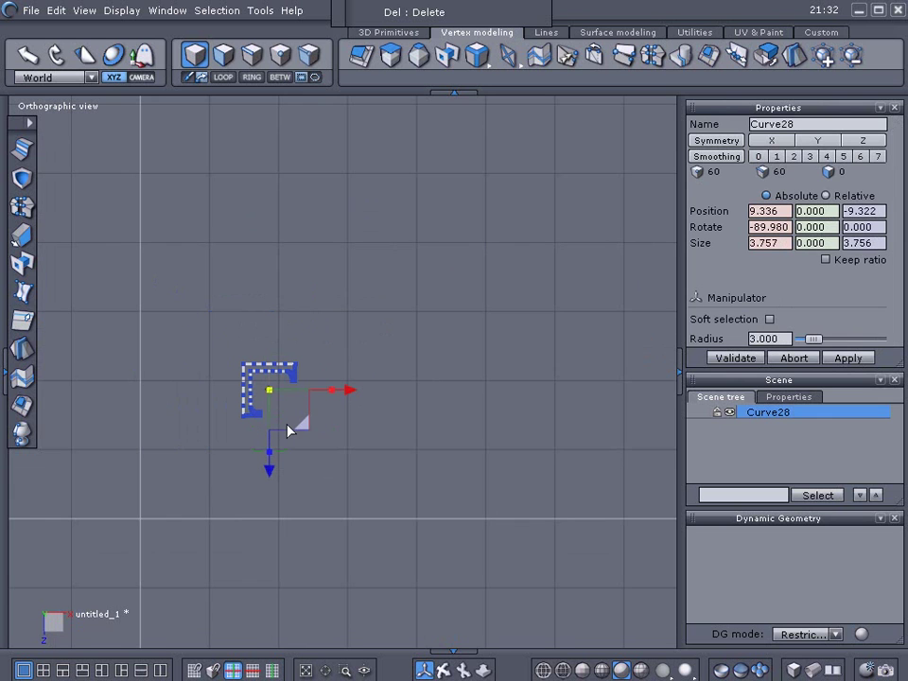
# - Draw a square curve up and to the right of the small corner outline with the Square line tool
pyautogui.click(545, 35)
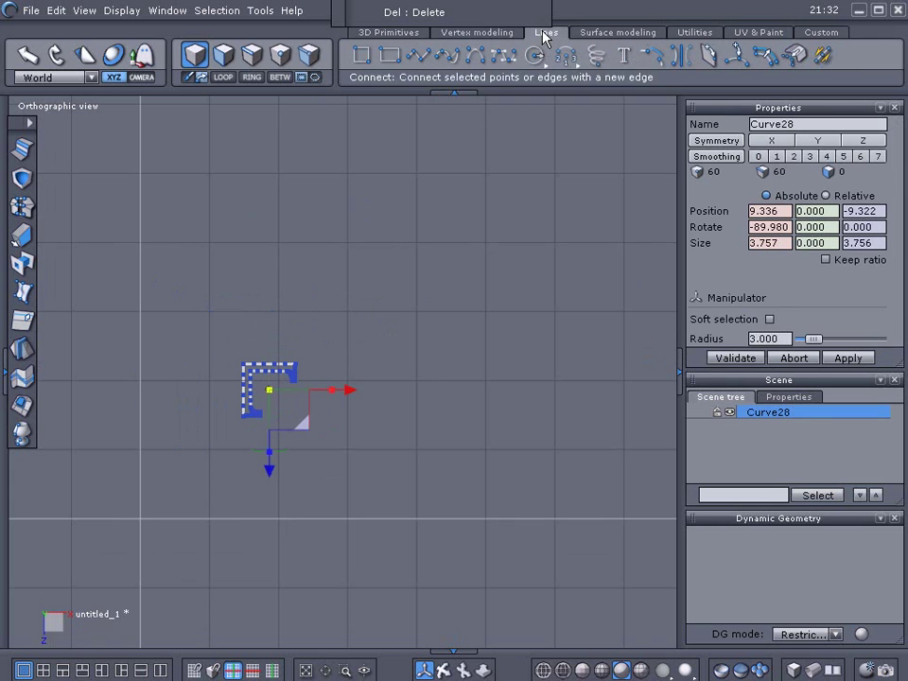
pyautogui.click(360, 55)
pyautogui.click(379, 370)
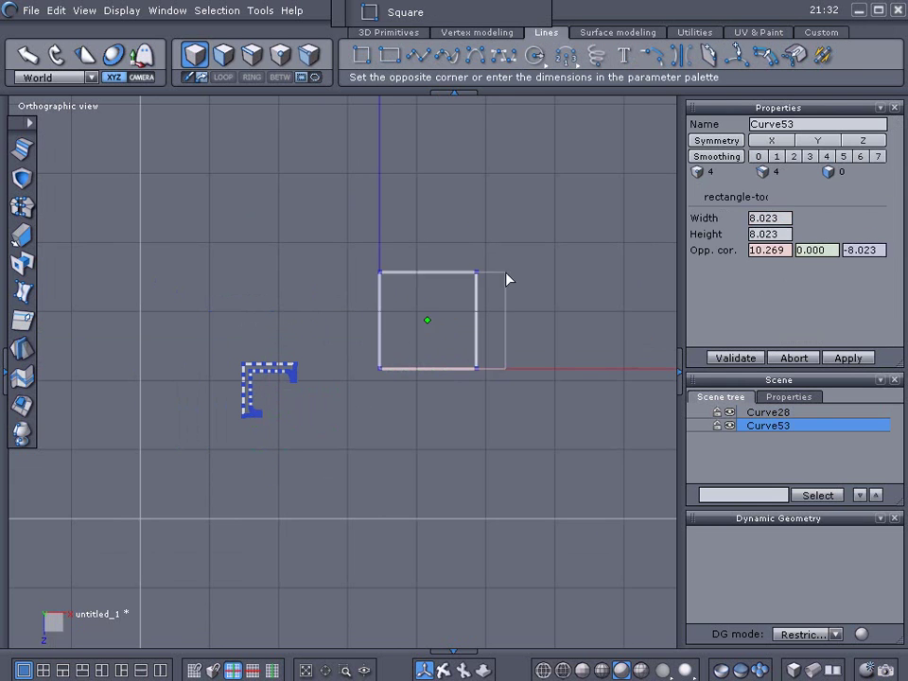
pyautogui.click(611, 139)
# - Enlarge the square uniformly about its center until it surrounds the small corner outline
pyautogui.scroll(-1, 525, 232)
pyautogui.scroll(-2, 501, 248)
pyautogui.moveTo(502, 248); pyautogui.dragTo(372, 398, button='middle')
pyautogui.moveTo(397, 366); pyautogui.dragTo(614, 292)
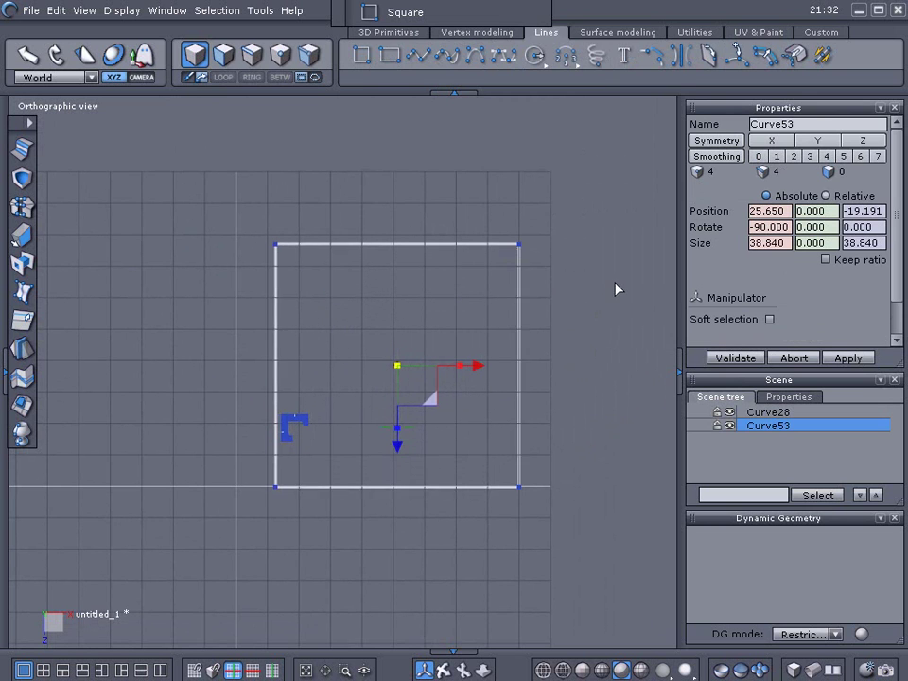
pyautogui.moveTo(397, 370); pyautogui.dragTo(433, 367)
# - Stand the corner outline upright with an X rotation of 180 and move it beside the square's edge, at about X -1.29, Z -29.19
pyautogui.click(294, 422)
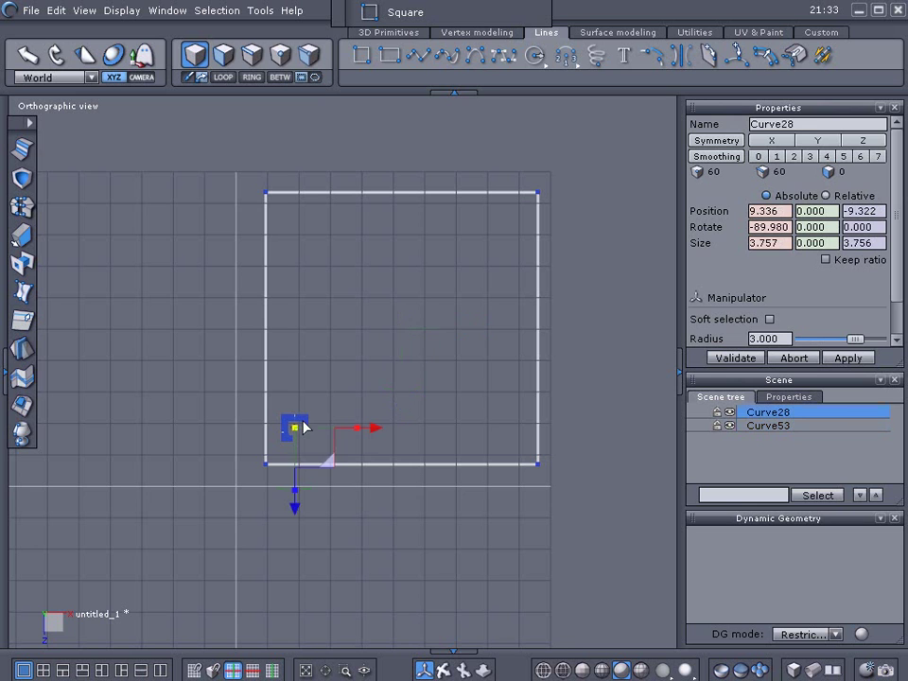
pyautogui.moveTo(416, 367); pyautogui.dragTo(266, 284, button='middle')
pyautogui.moveTo(287, 310); pyautogui.dragTo(307, 362)
pyautogui.moveTo(202, 390); pyautogui.dragTo(317, 369)
pyautogui.moveTo(429, 378); pyautogui.dragTo(401, 349)
pyautogui.scroll(2, 400, 364)
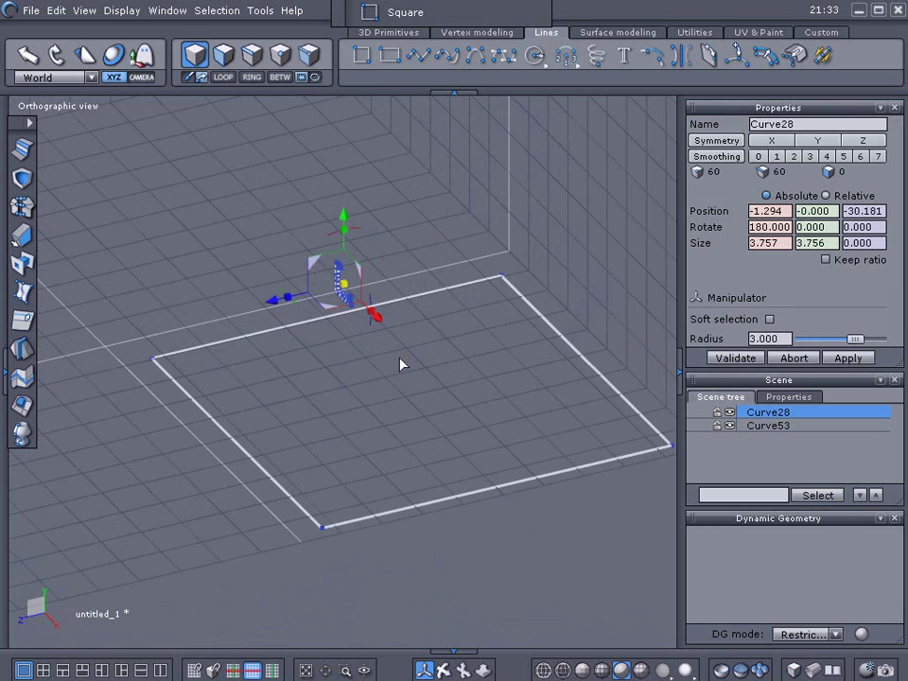
pyautogui.moveTo(269, 302); pyautogui.dragTo(292, 346)
pyautogui.scroll(2, 307, 351)
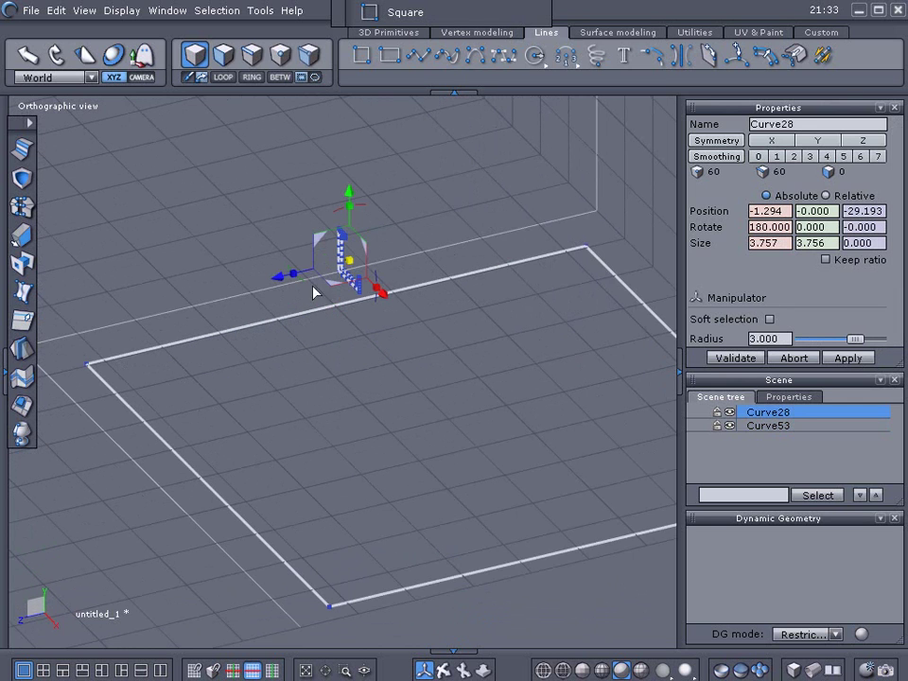
pyautogui.click(21, 434)
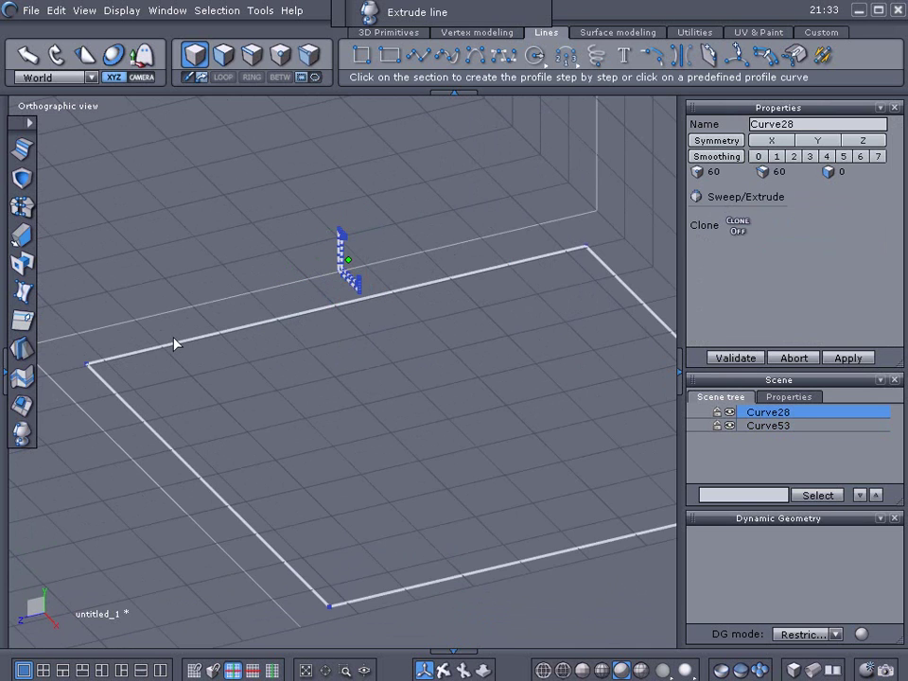
pyautogui.click(174, 345)
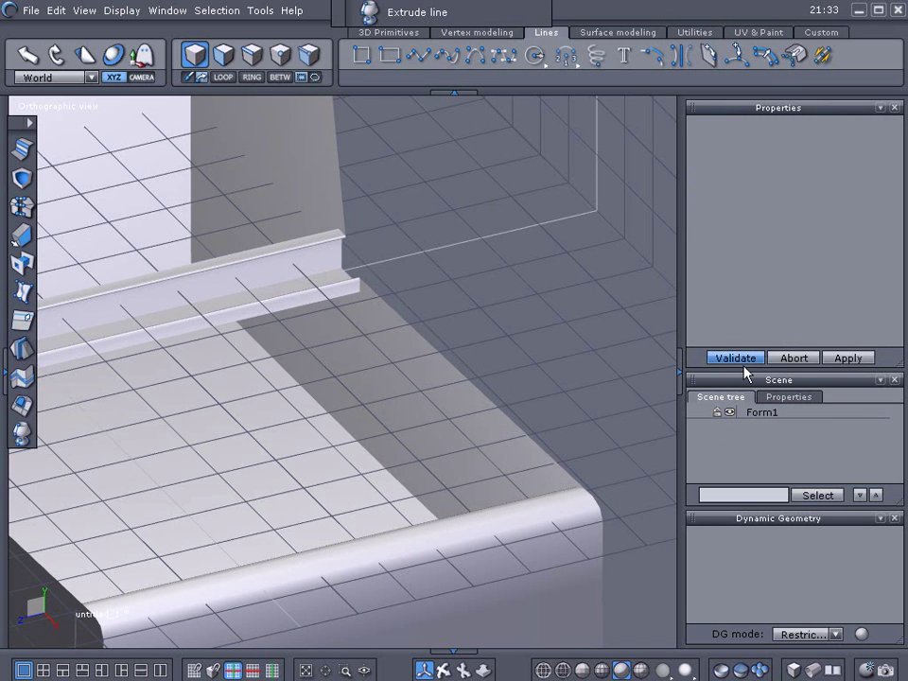
pyautogui.hotkey('ctrl', 'z')
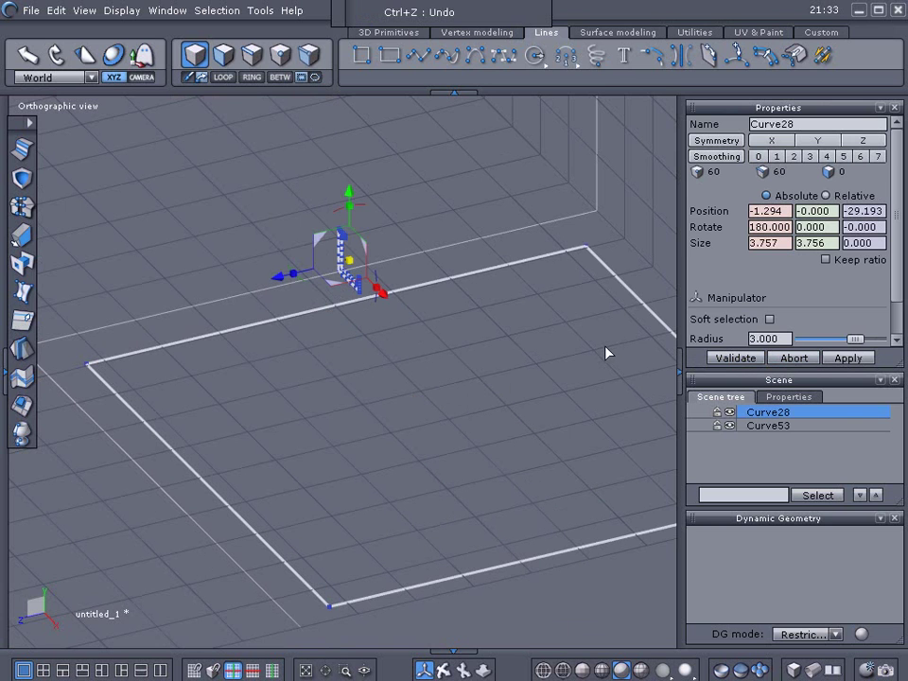
# - Sweep the corner outline along the square curve with Extrude line and collapse the resulting frame's dynamic geometry
pyautogui.click(517, 384)
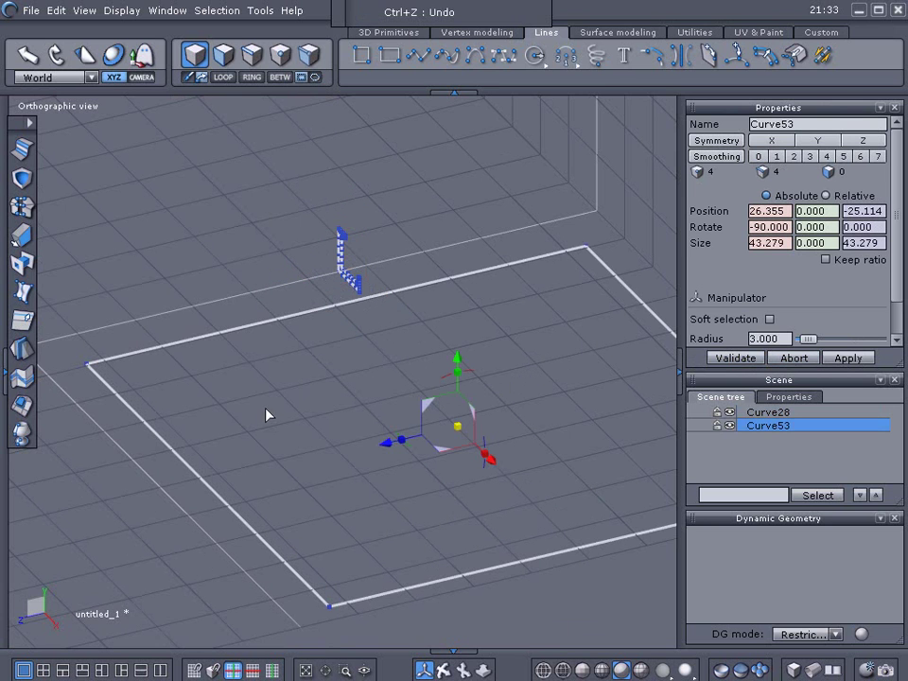
pyautogui.click(22, 321)
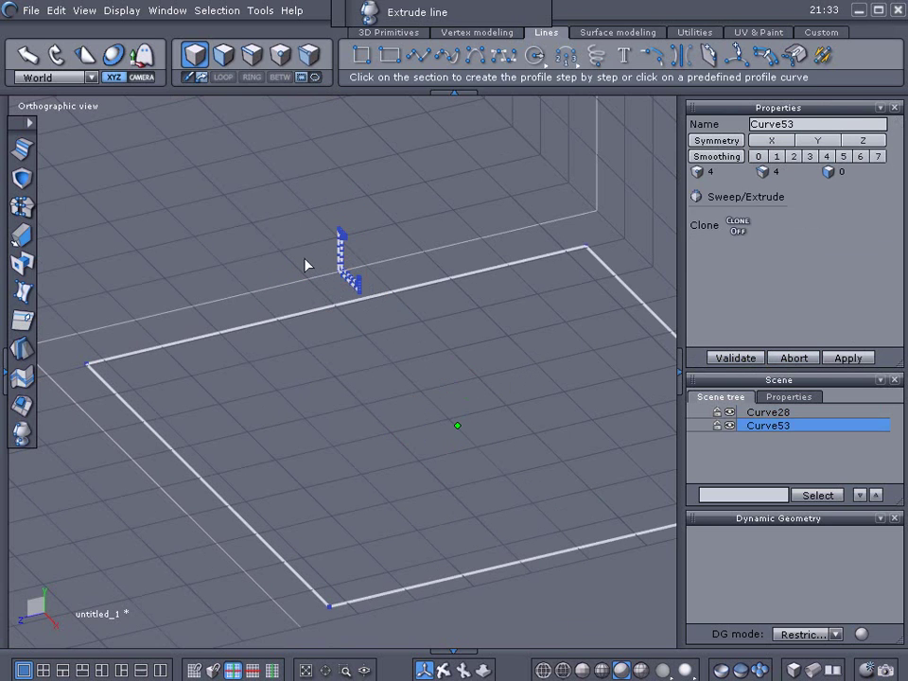
pyautogui.click(340, 255)
pyautogui.scroll(-5, 353, 325)
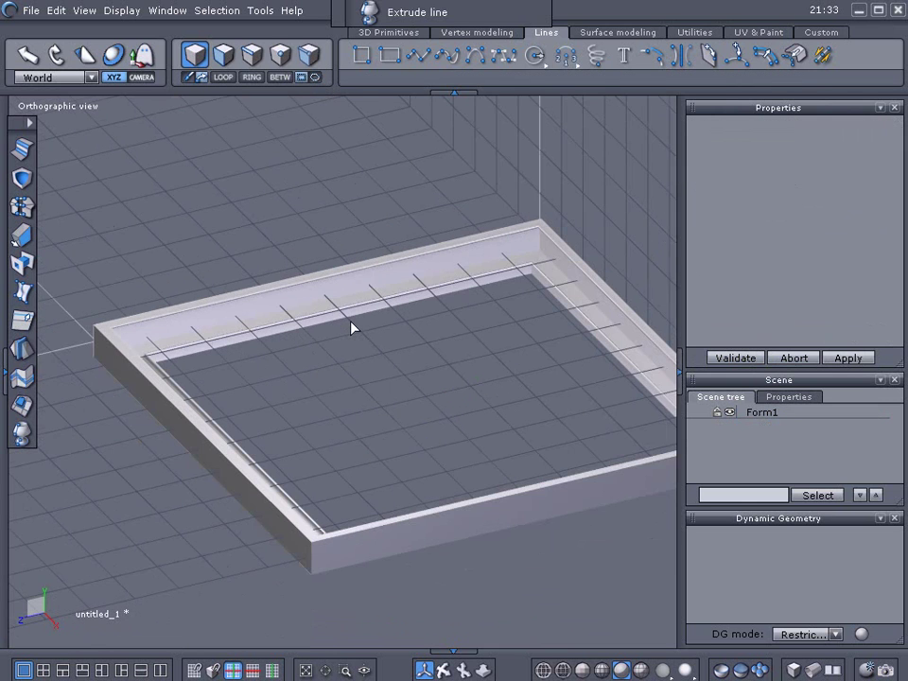
pyautogui.click(751, 415)
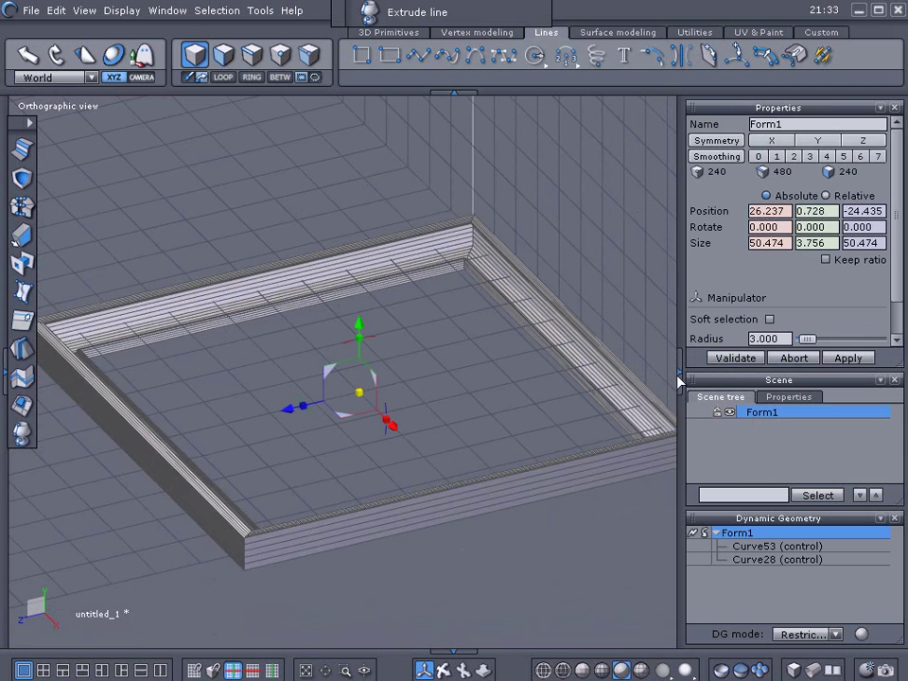
pyautogui.click(691, 535)
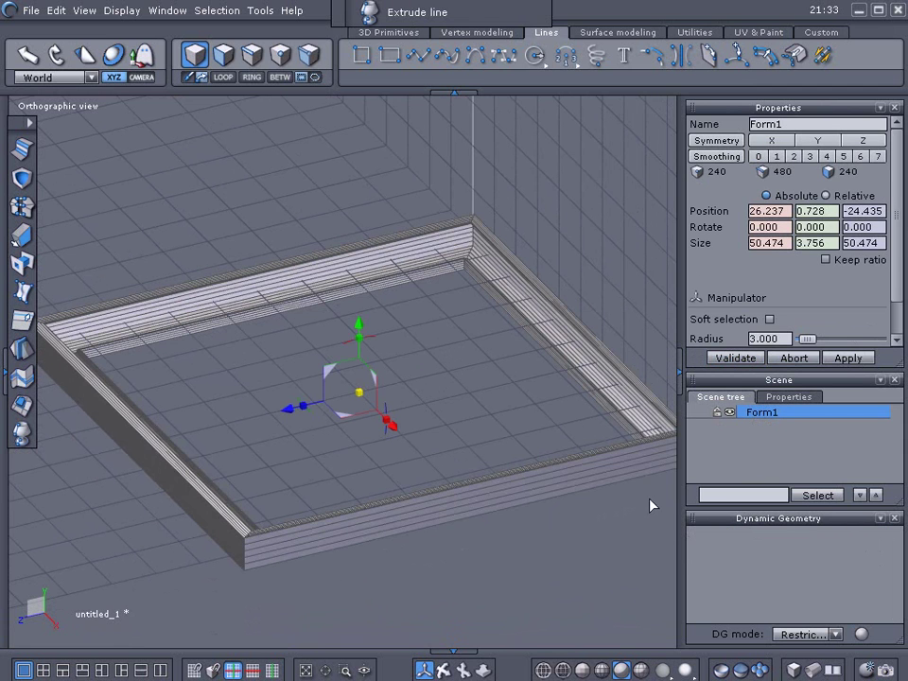
# - Select the lowest inner-rim faces on two opposite sides of the frame and bridge them into a floor panel
pyautogui.scroll(3, 524, 413)
pyautogui.moveTo(525, 413); pyautogui.dragTo(575, 340, button='middle')
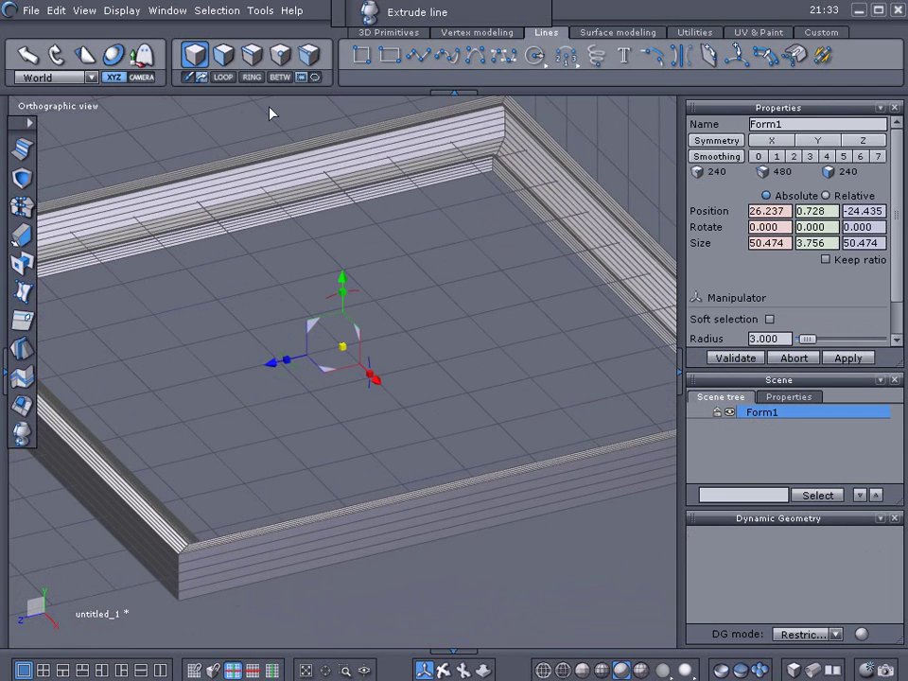
pyautogui.press('F2')
pyautogui.click(263, 234)
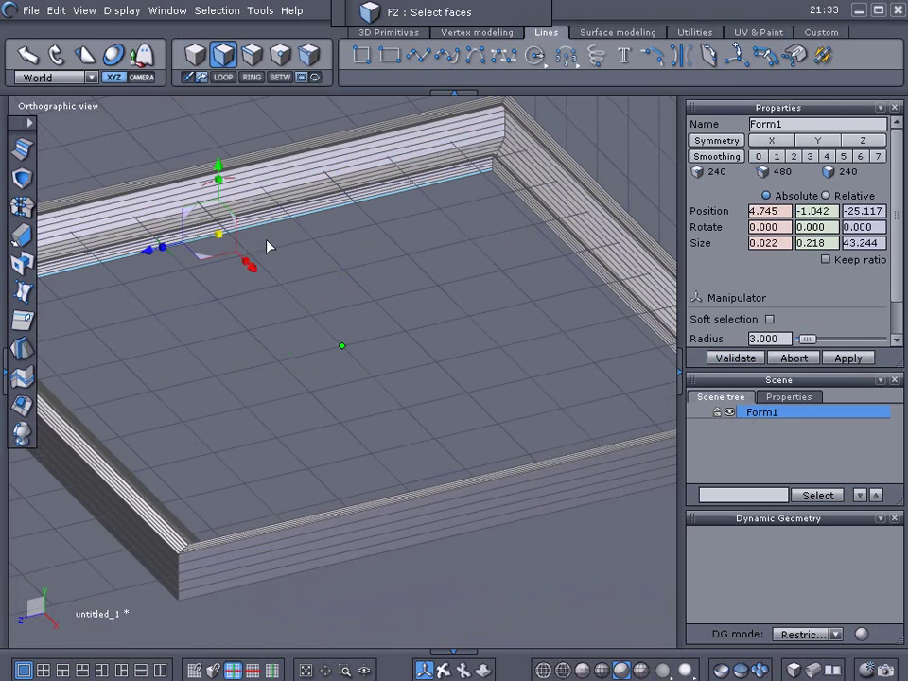
pyautogui.moveTo(282, 363); pyautogui.dragTo(594, 209, button='middle')
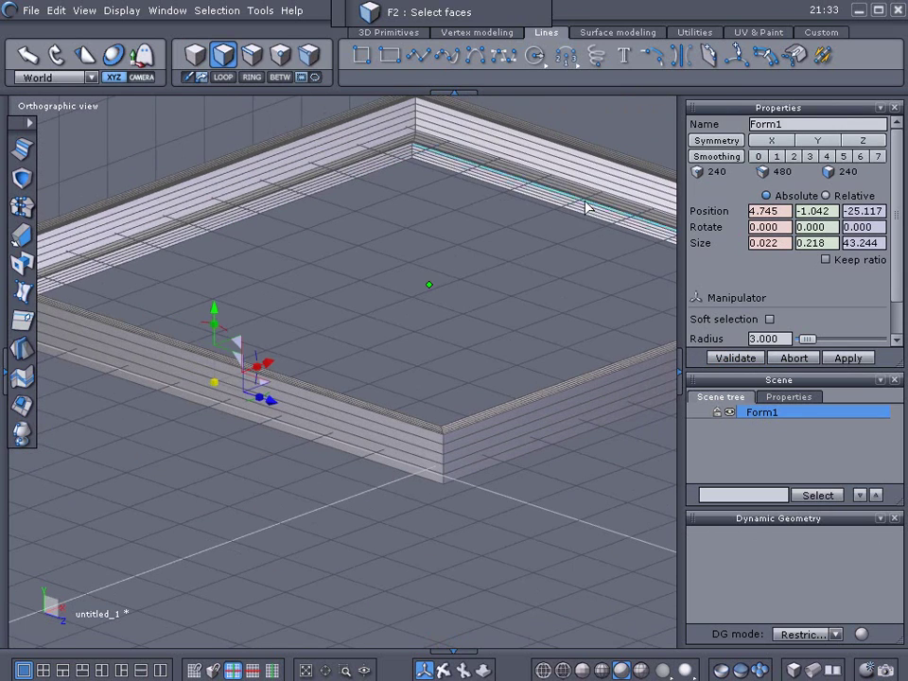
pyautogui.keyDown('shift'); pyautogui.click(562, 211); pyautogui.keyUp('shift')
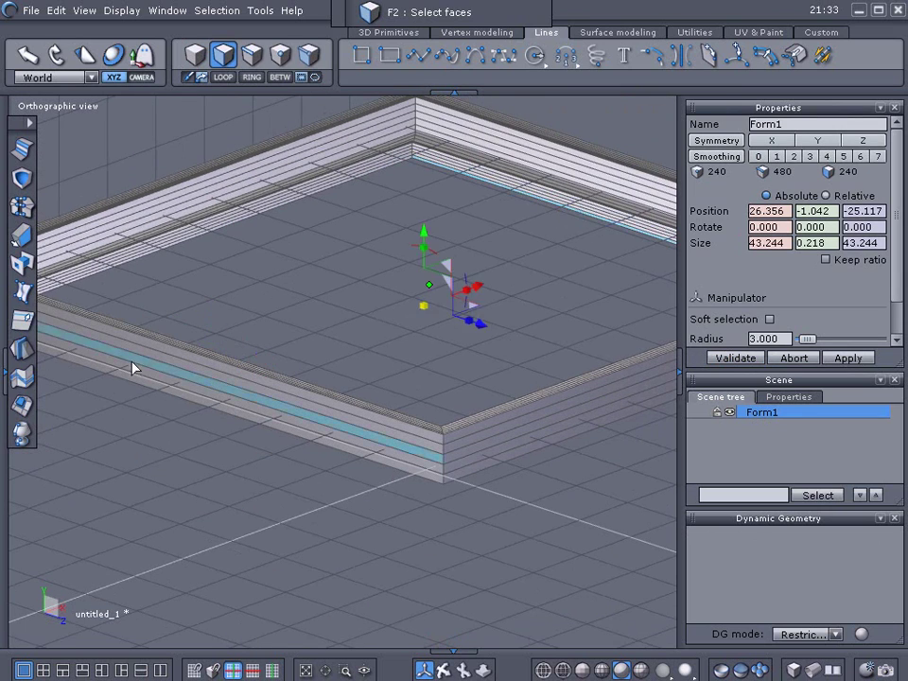
pyautogui.scroll(2, 51, 350)
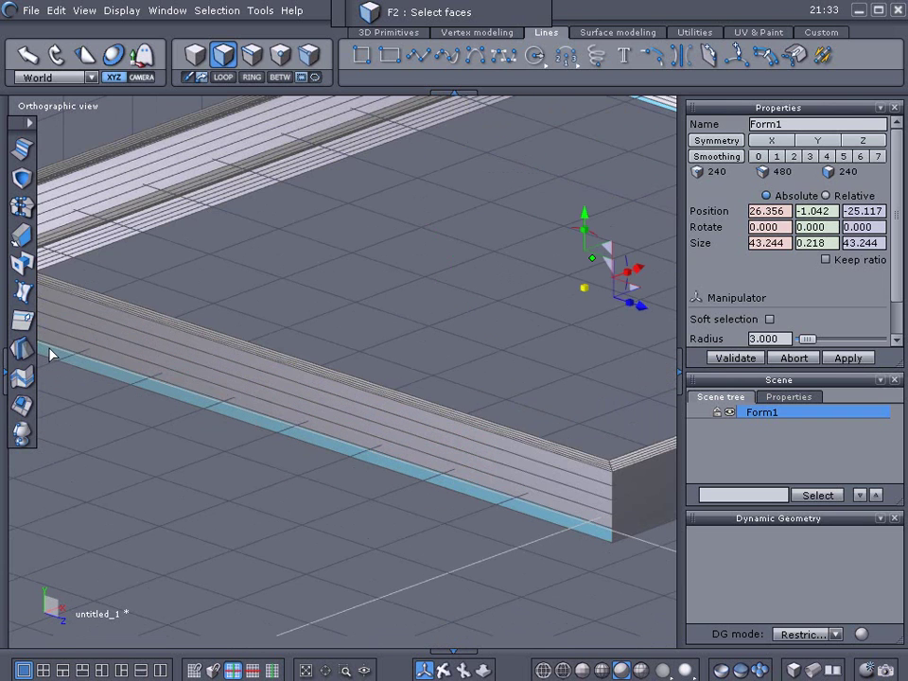
pyautogui.click(22, 205)
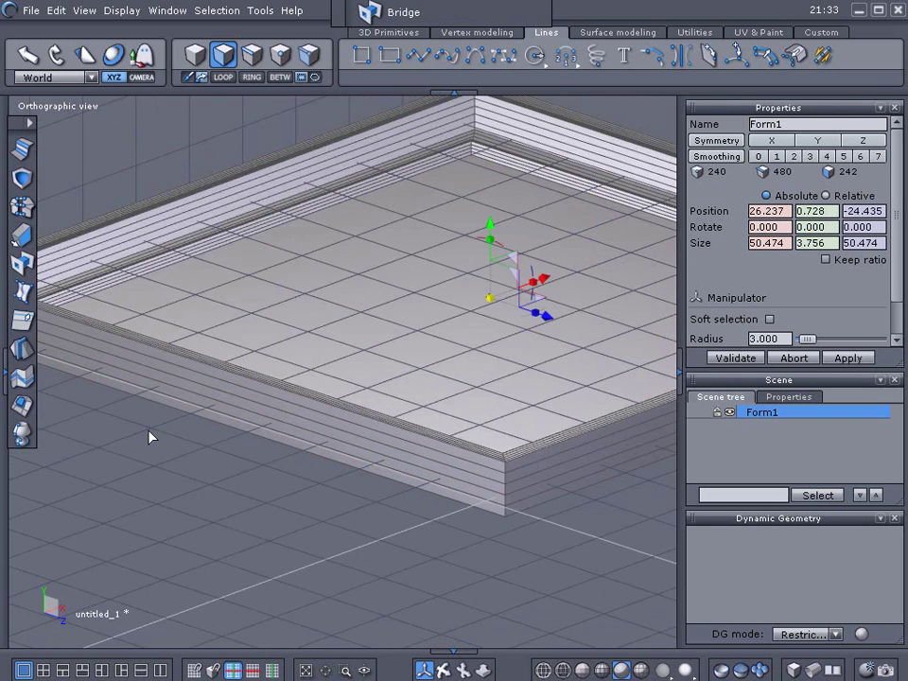
pyautogui.moveTo(182, 457); pyautogui.dragTo(158, 491, button='middle')
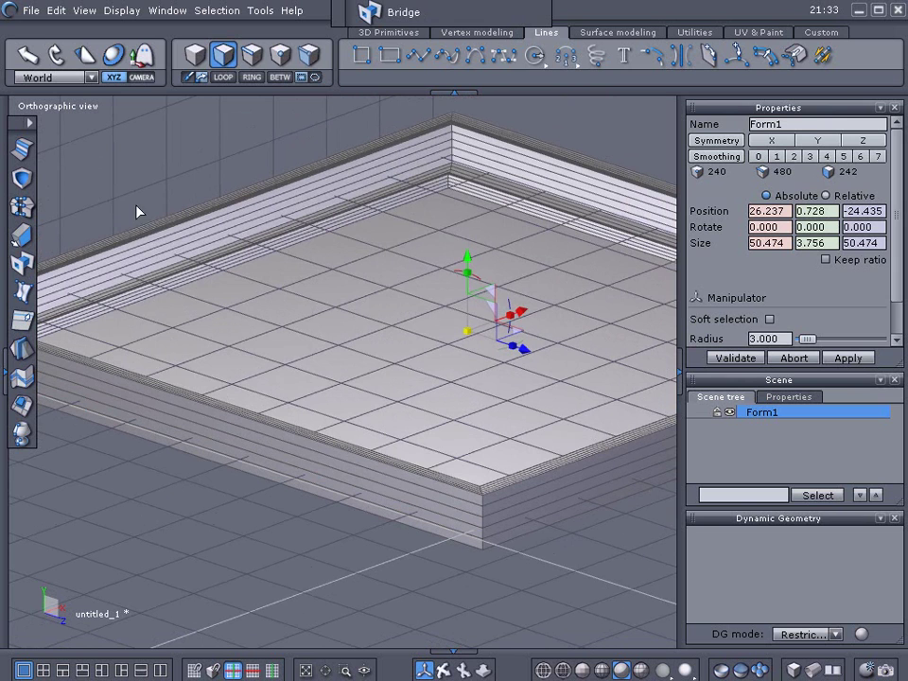
# - Flatten the whole frame to a height of about 1.736 and raise it to about Y 1.298
pyautogui.click(192, 55)
pyautogui.click(469, 285)
pyautogui.moveTo(468, 281); pyautogui.dragTo(469, 306)
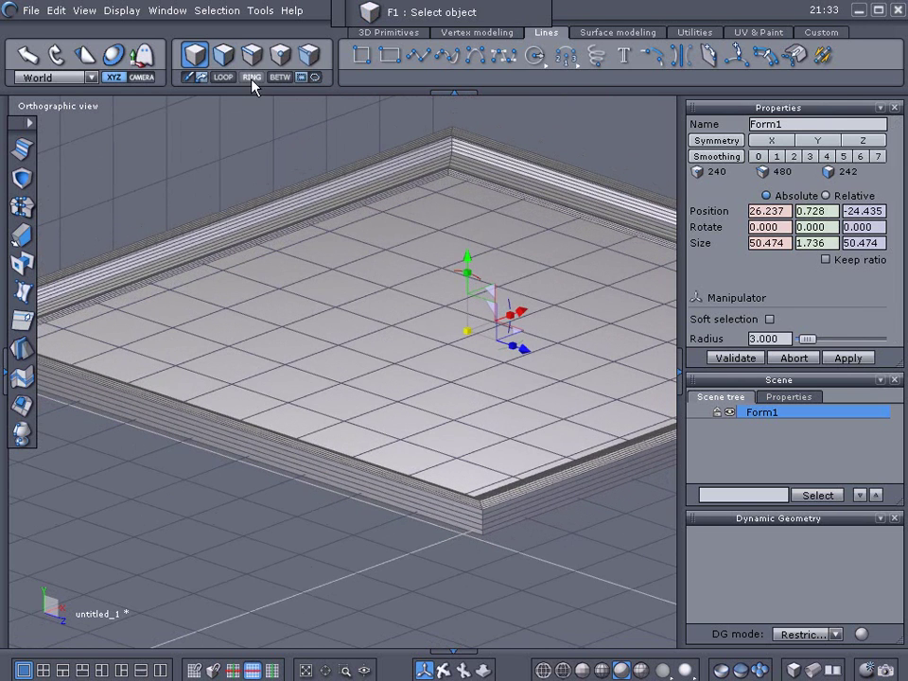
pyautogui.moveTo(466, 259); pyautogui.dragTo(465, 249)
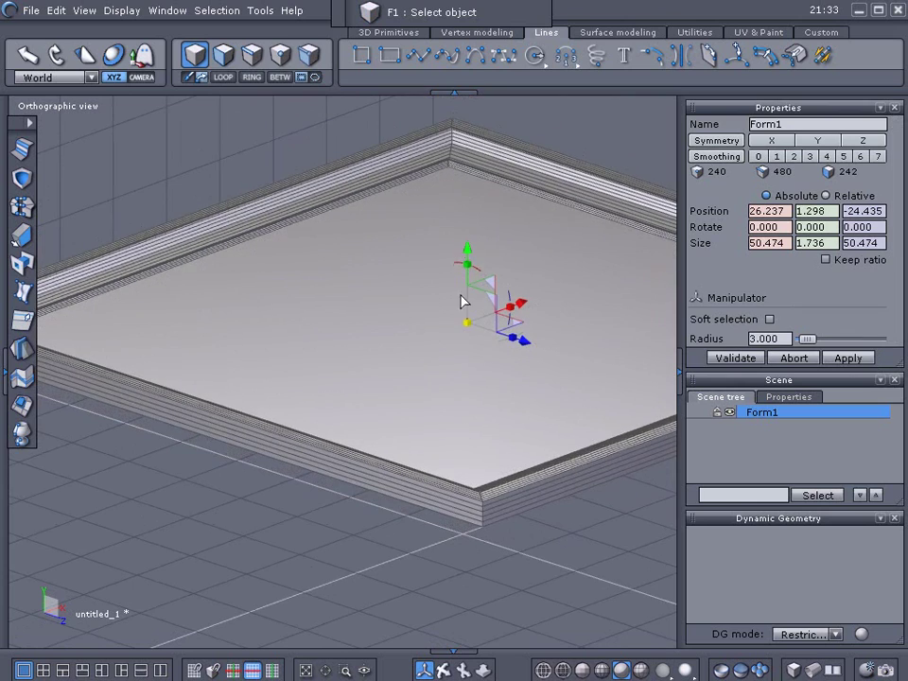
# - Select the uppermost inner-wall faces on two opposite sides of the frame and bridge them into a cover panel
pyautogui.moveTo(525, 551); pyautogui.dragTo(273, 352, button='right')
pyautogui.scroll(3, 272, 352)
pyautogui.moveTo(275, 335); pyautogui.dragTo(333, 220, button='middle')
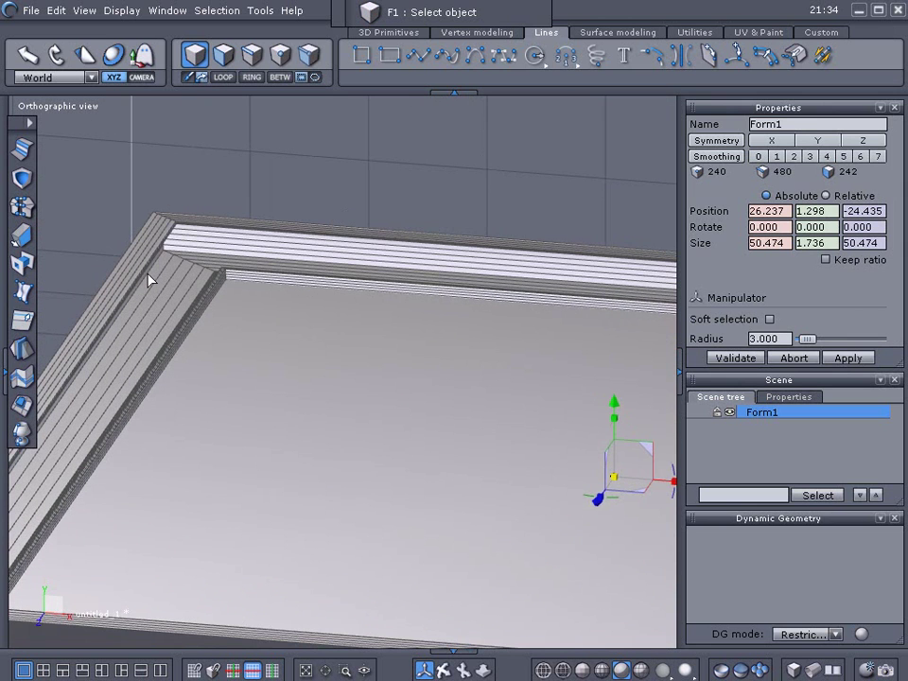
pyautogui.scroll(2, 144, 276)
pyautogui.scroll(2, 143, 276)
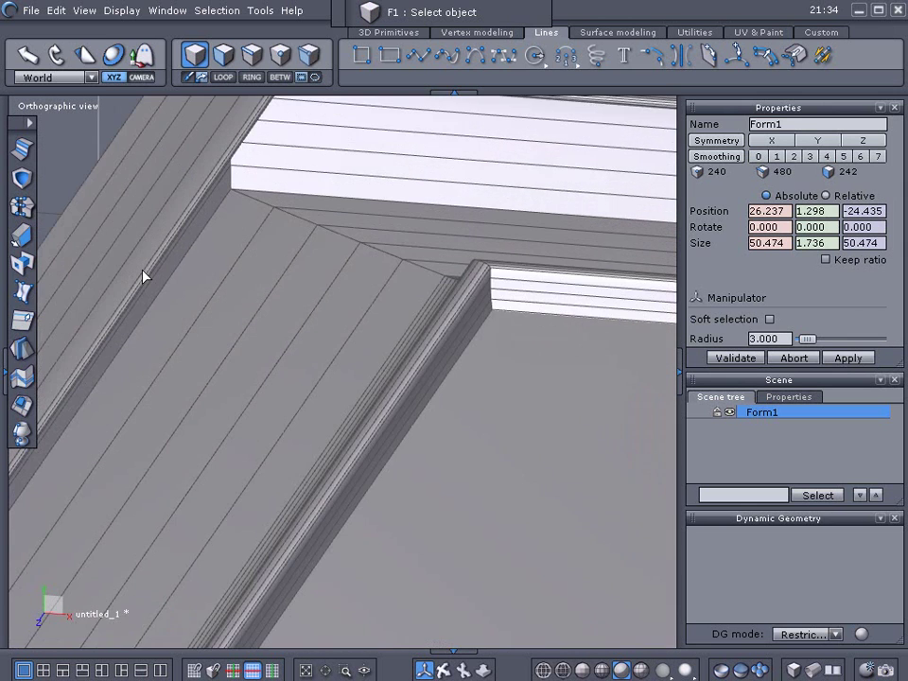
pyautogui.scroll(1, 144, 276)
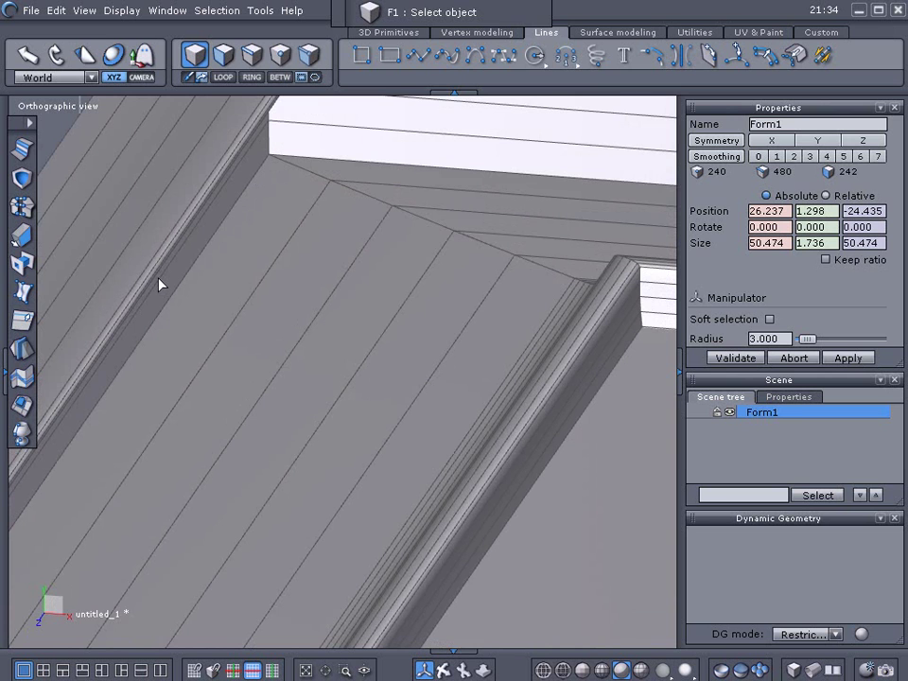
pyautogui.moveTo(186, 299)
pyautogui.mouseDown(button='middle')
pyautogui.moveTo(219, 312)
pyautogui.moveTo(197, 297)
pyautogui.mouseUp(button='middle')
pyautogui.moveTo(314, 401); pyautogui.dragTo(209, 184, button='middle')
pyautogui.click(233, 57)
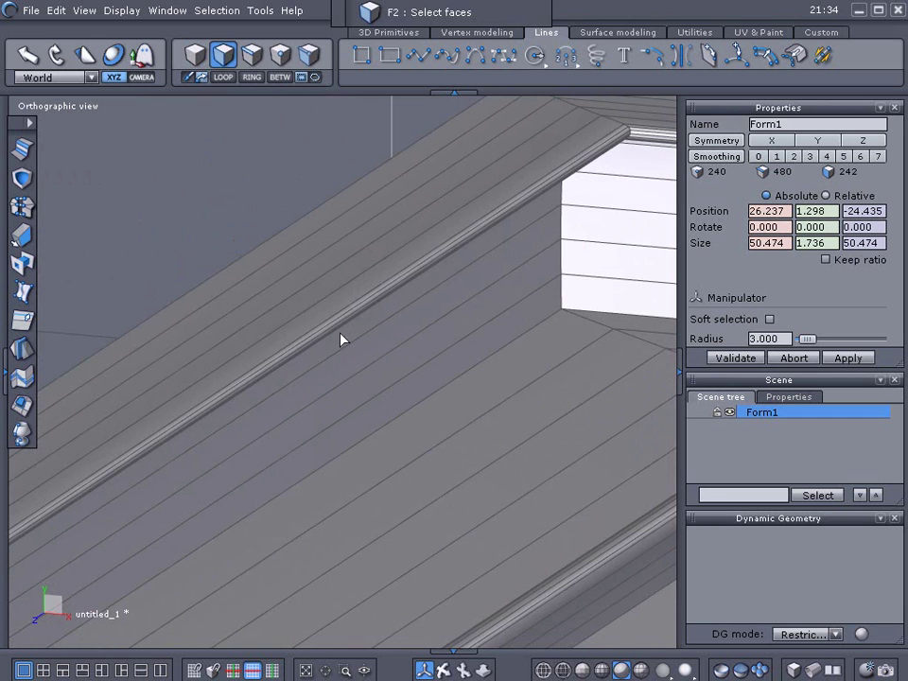
pyautogui.press('Escape')
pyautogui.press('Escape')
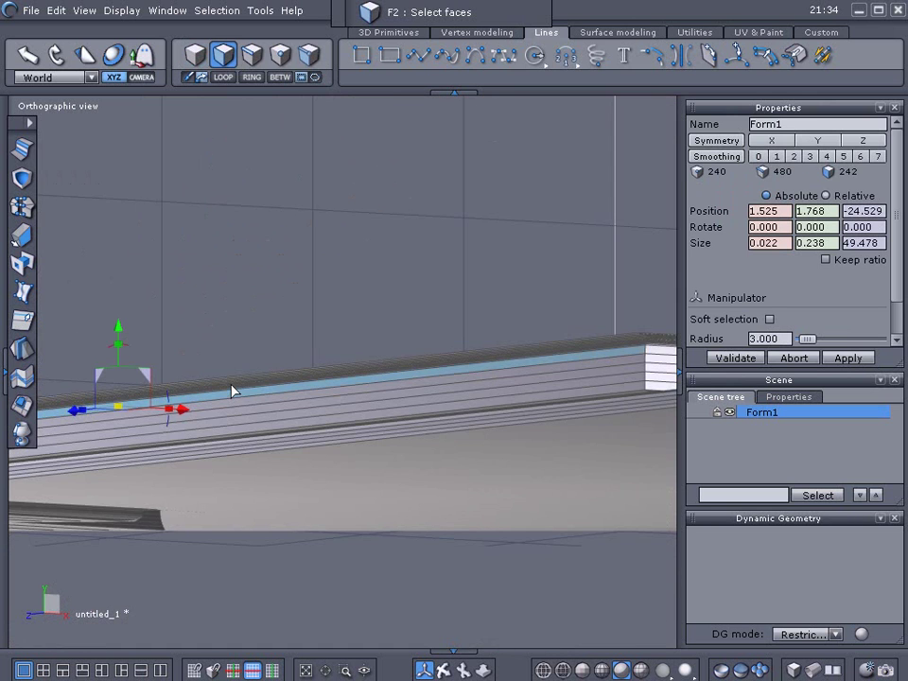
pyautogui.moveTo(232, 391); pyautogui.dragTo(591, 327, button='middle')
pyautogui.scroll(3, 544, 239)
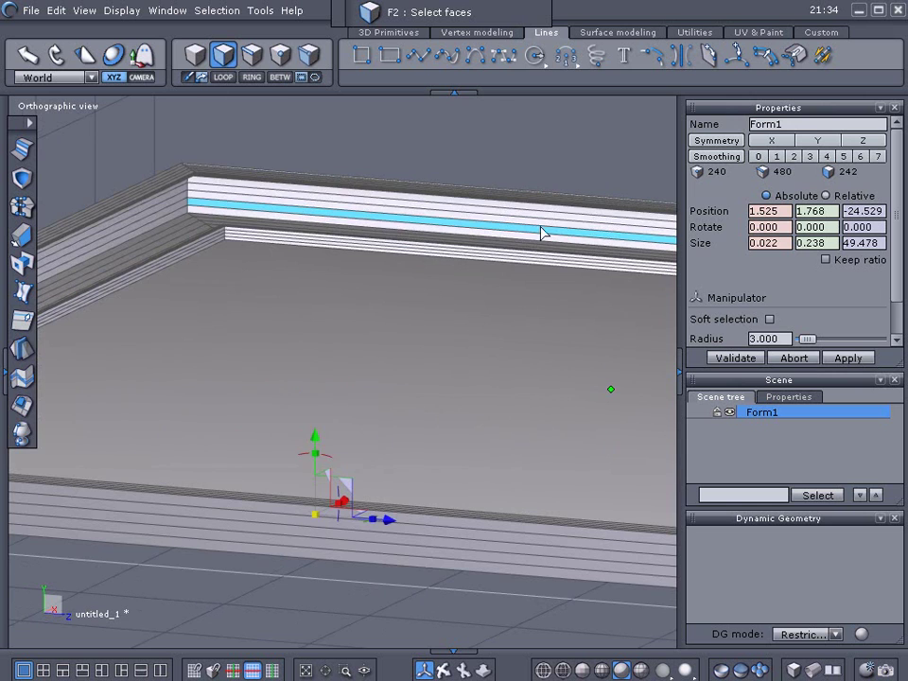
pyautogui.click(538, 217)
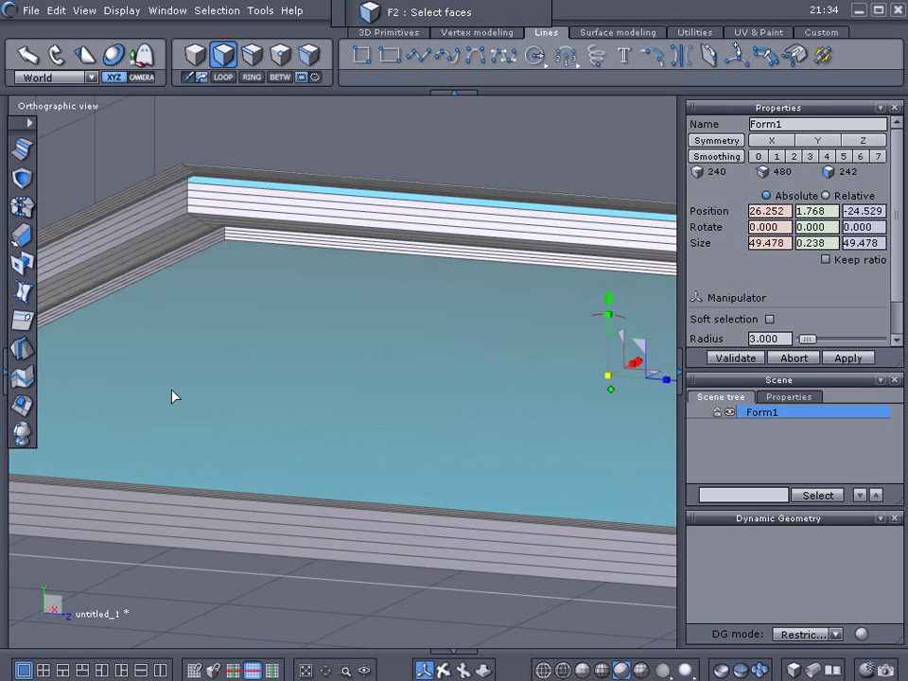
pyautogui.moveTo(299, 508); pyautogui.dragTo(2, 583, button='middle')
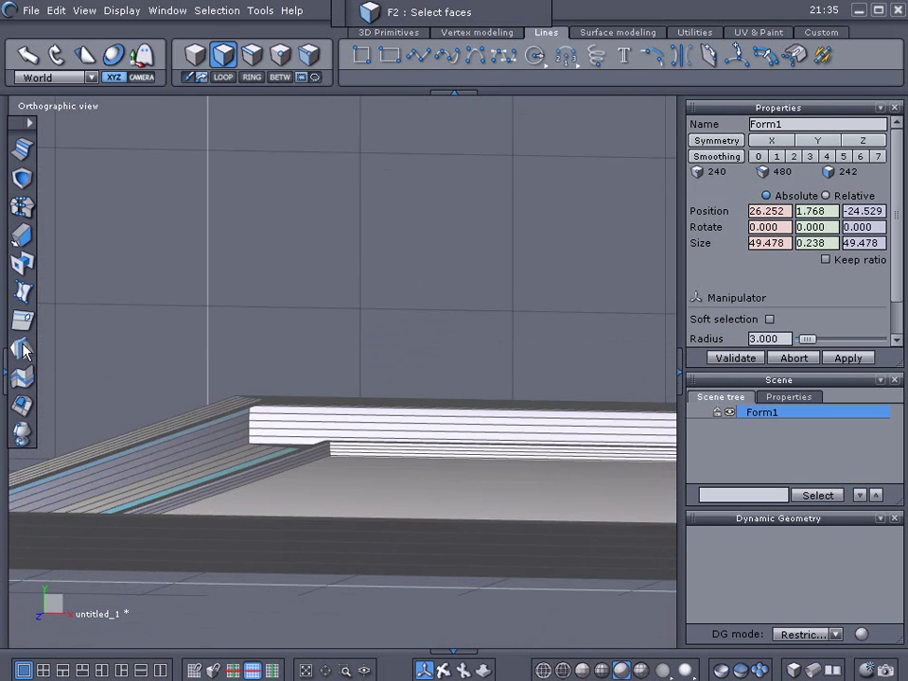
pyautogui.click(21, 265)
pyautogui.click(21, 264)
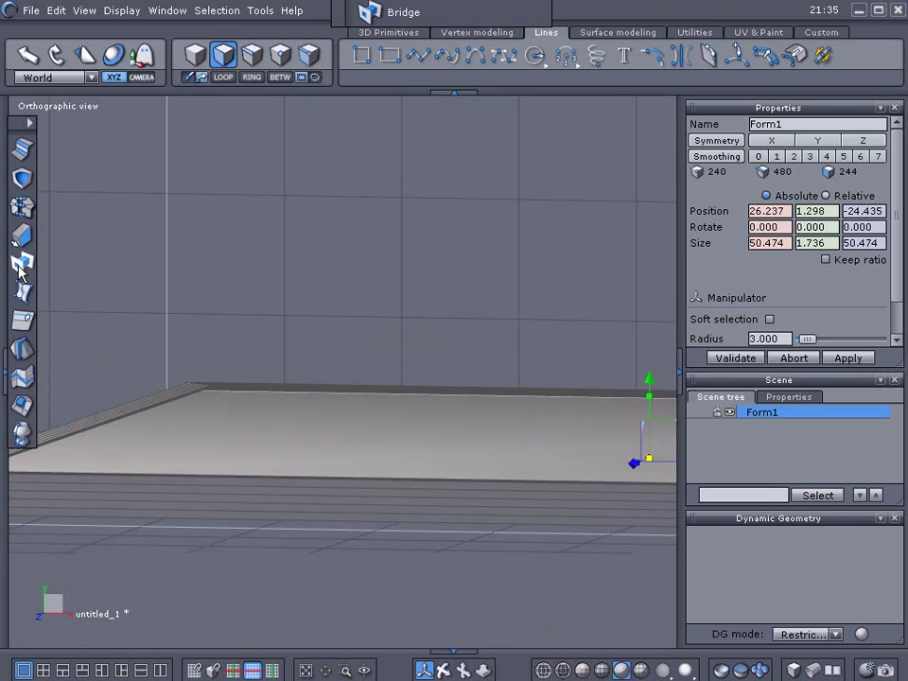
# - Cut the upper cover panel face out of the frame and paste it back as a separate object
pyautogui.click(238, 443)
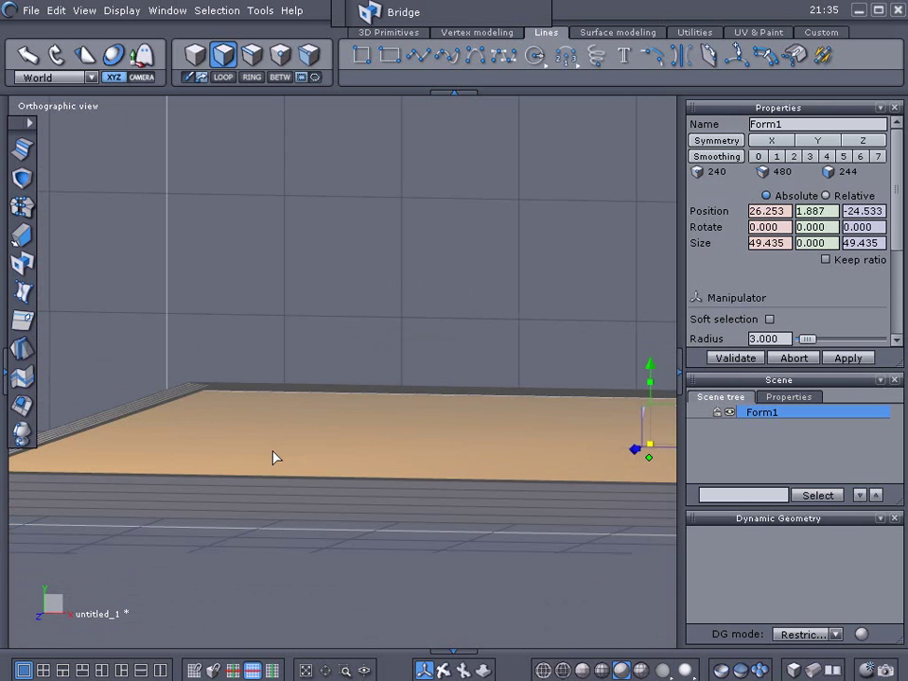
pyautogui.click(56, 11)
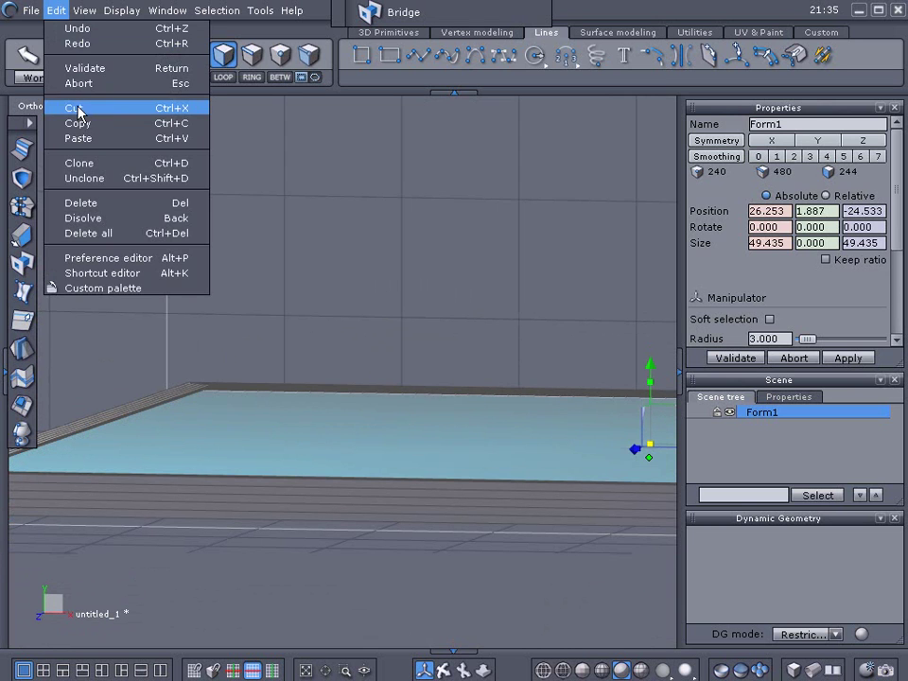
pyautogui.click(78, 111)
pyautogui.click(55, 12)
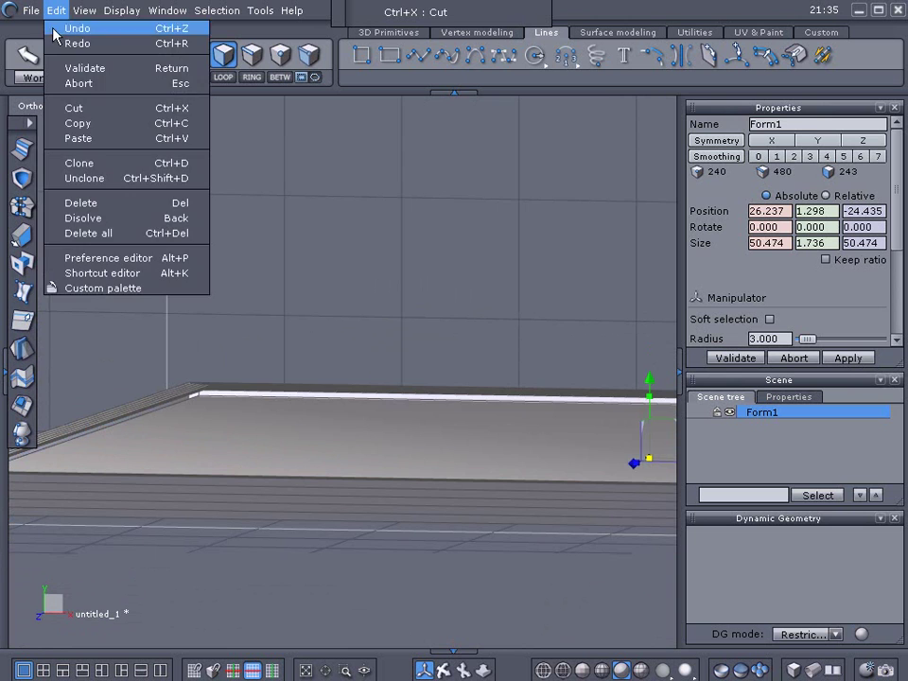
pyautogui.click(75, 139)
pyautogui.scroll(-2, 235, 317)
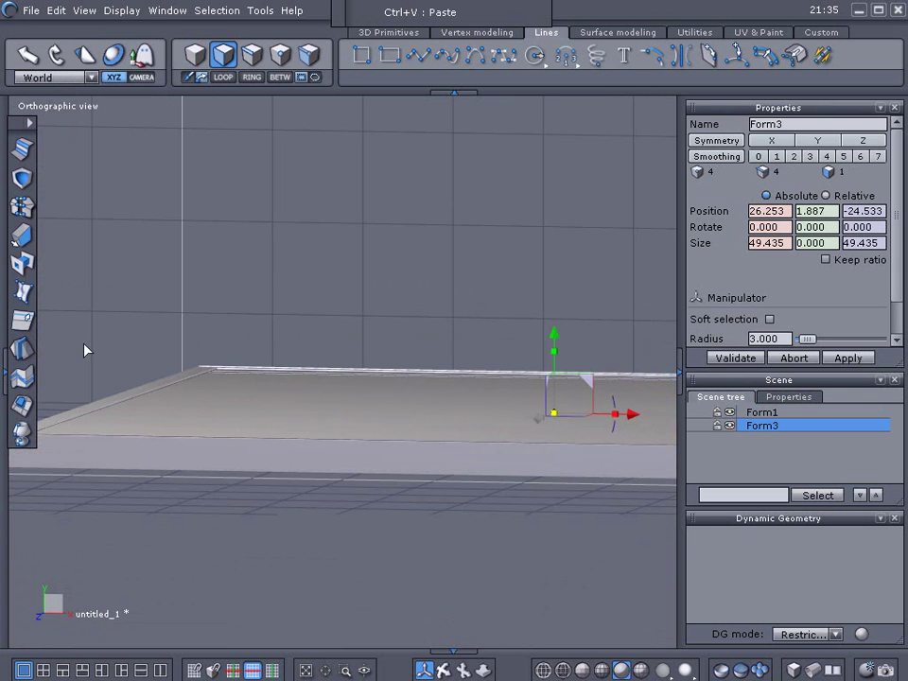
# - Create a new material for the pasted cover panel with its transparency set to about 0.566
pyautogui.click(6, 376)
pyautogui.click(166, 360)
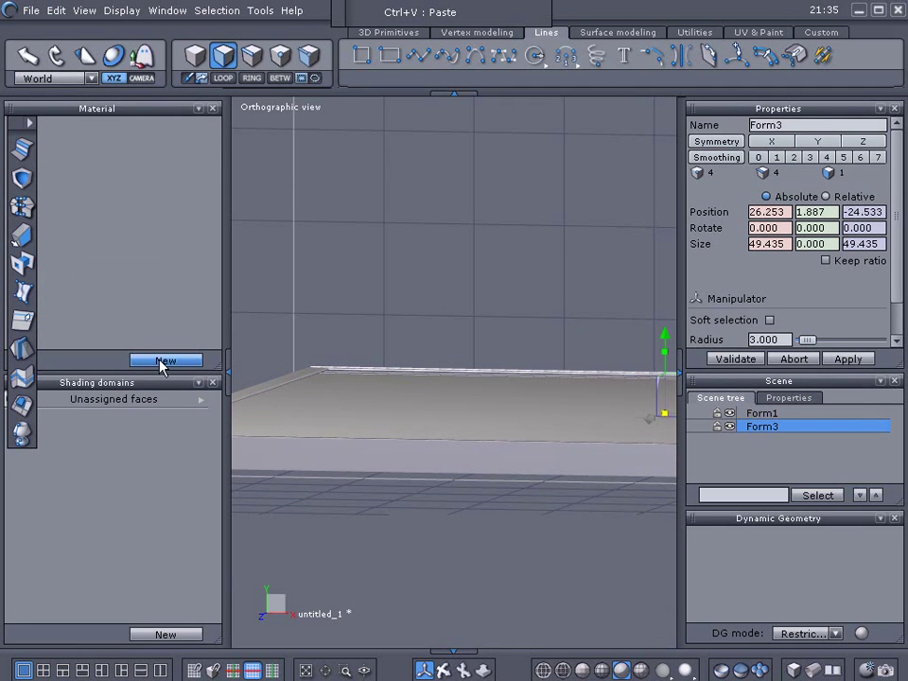
pyautogui.moveTo(27, 222)
pyautogui.moveTo(26, 222)
pyautogui.mouseDown()
pyautogui.moveTo(112, 424)
pyautogui.moveTo(139, 412)
pyautogui.mouseUp()
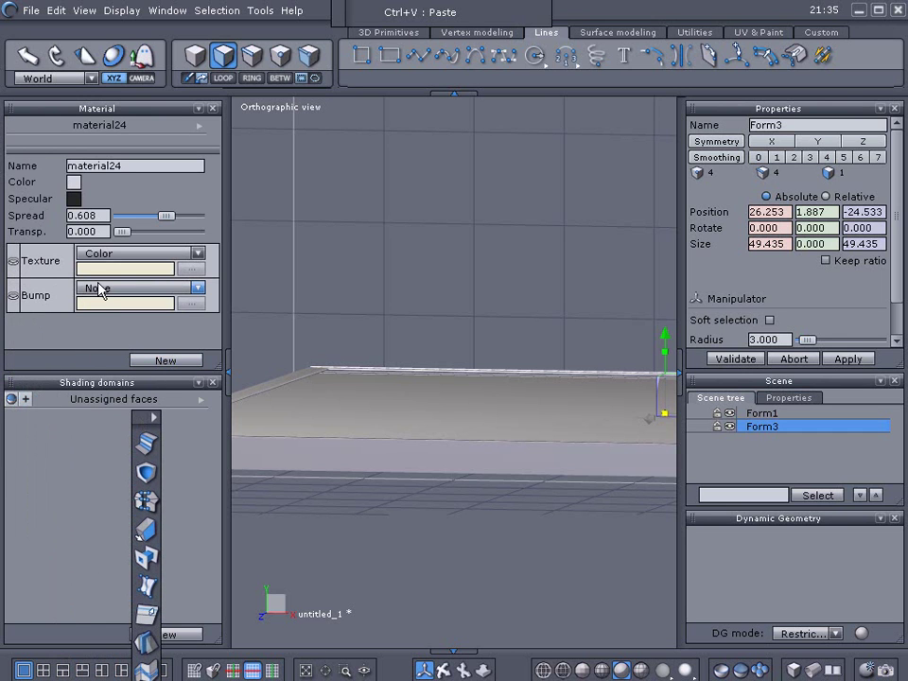
pyautogui.click(75, 184)
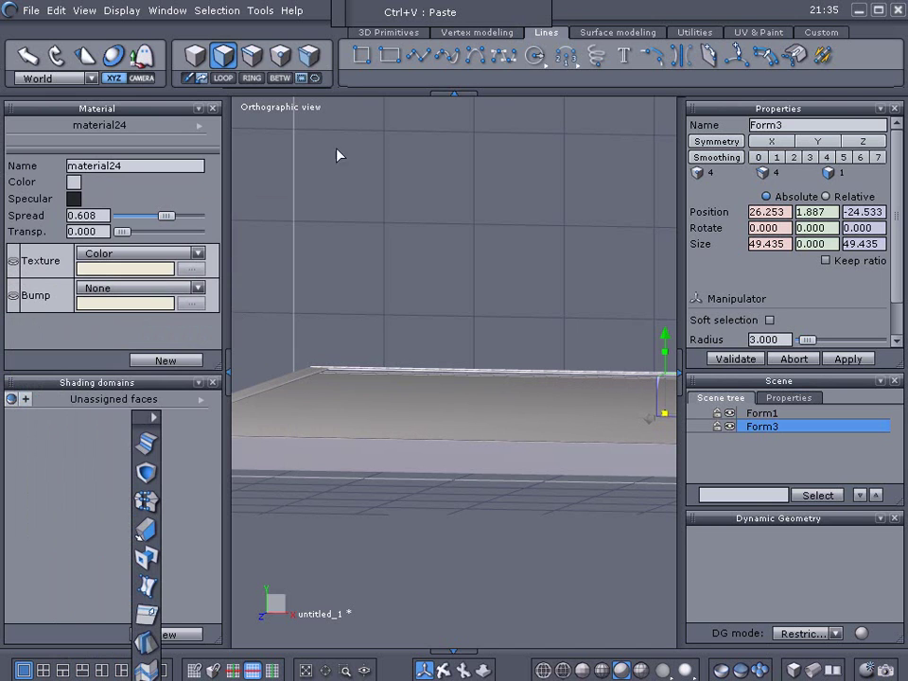
pyautogui.moveTo(123, 235); pyautogui.dragTo(163, 232)
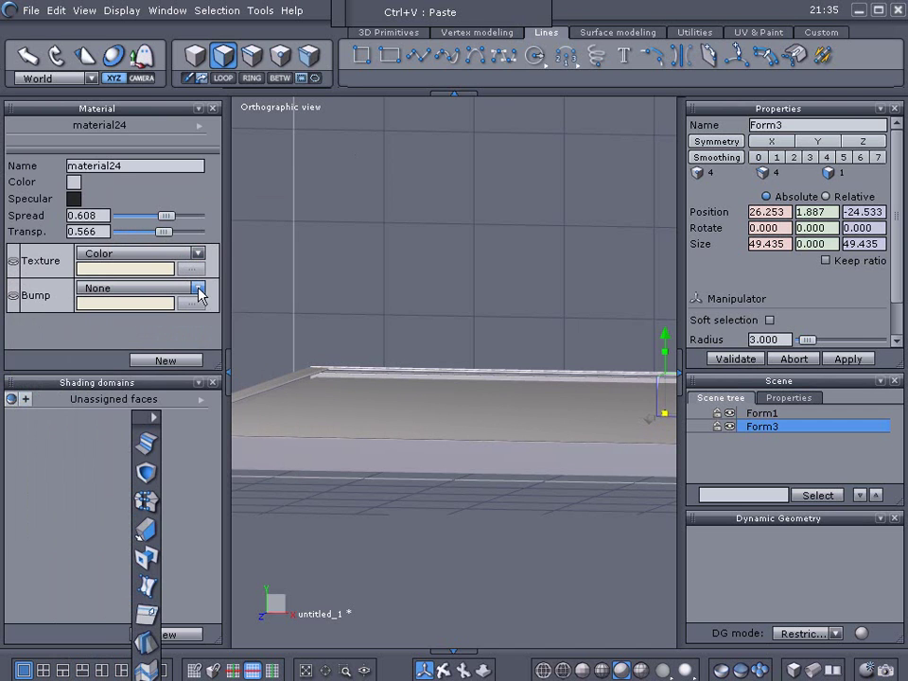
pyautogui.click(230, 367)
pyautogui.moveTo(230, 367)
pyautogui.mouseDown(button='middle')
pyautogui.moveTo(185, 308)
pyautogui.moveTo(152, 287)
pyautogui.mouseUp(button='middle')
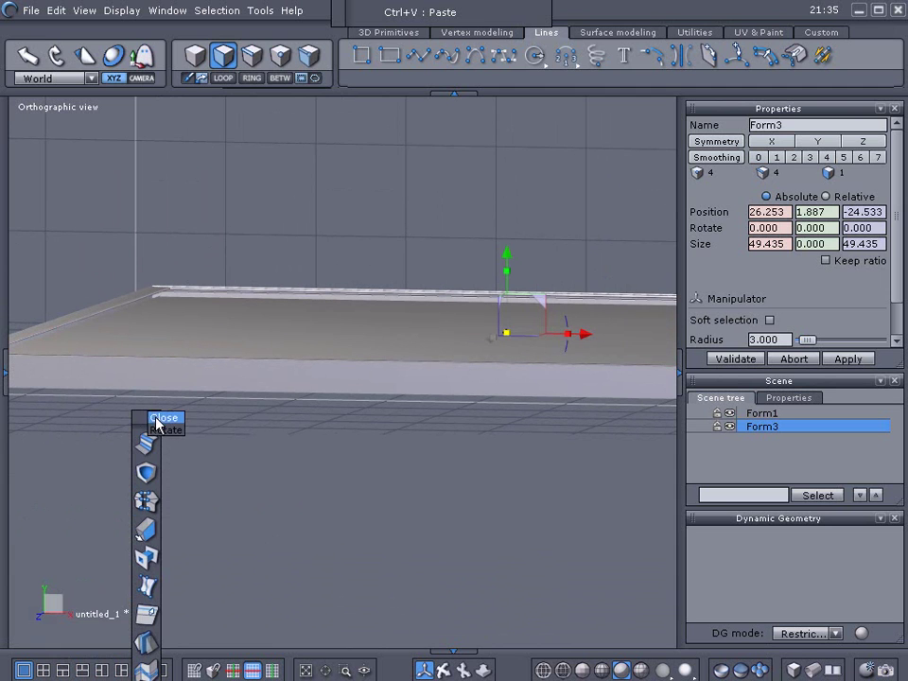
# - Turn the floating tool palette horizontal above the model and raise the cover panel to about Y 2.055
pyautogui.click(161, 430)
pyautogui.moveTo(140, 434); pyautogui.dragTo(75, 178)
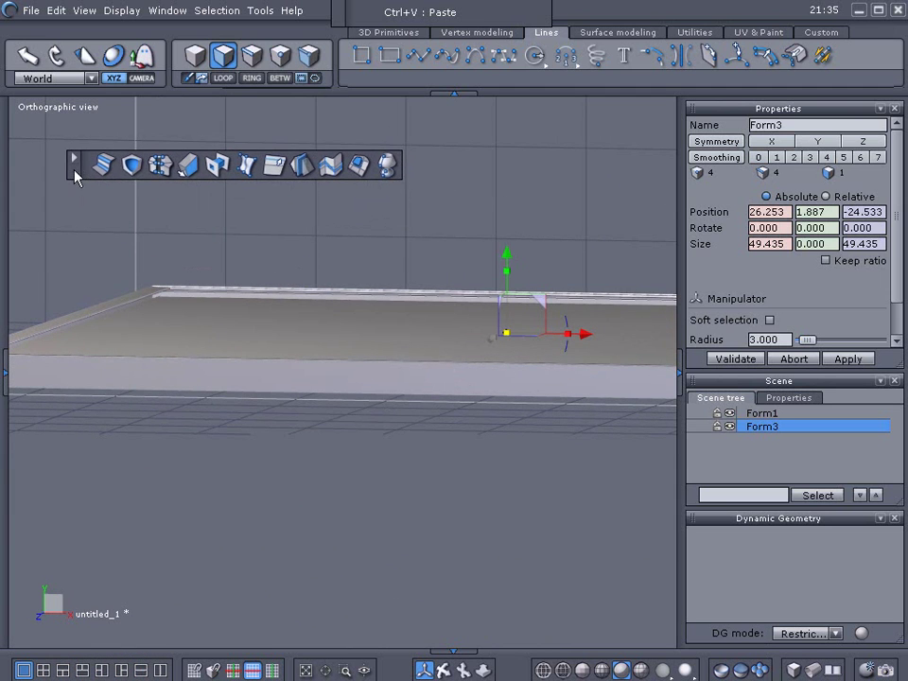
pyautogui.moveTo(545, 470); pyautogui.dragTo(497, 550, button='middle')
pyautogui.scroll(2, 474, 523)
pyautogui.moveTo(462, 495); pyautogui.dragTo(451, 533, button='middle')
pyautogui.moveTo(451, 535)
pyautogui.mouseDown(button='right')
pyautogui.moveTo(446, 543)
pyautogui.moveTo(442, 535)
pyautogui.mouseUp(button='right')
pyautogui.moveTo(444, 351); pyautogui.dragTo(444, 346)
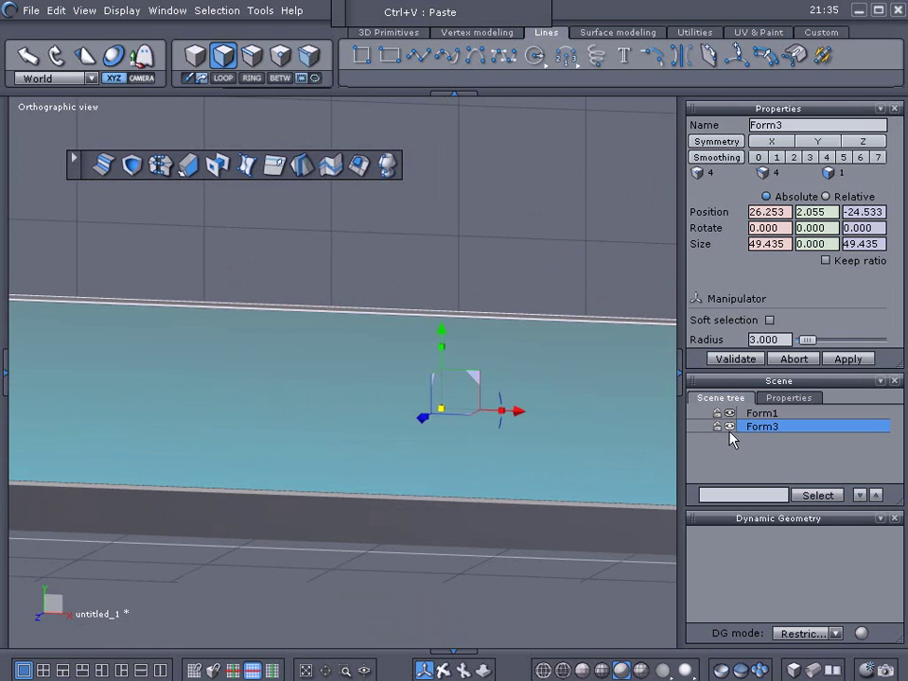
# - Hide both the transparent cover panel and the square frame to clear the workspace
pyautogui.click(729, 426)
pyautogui.click(729, 413)
pyautogui.scroll(-3, 538, 466)
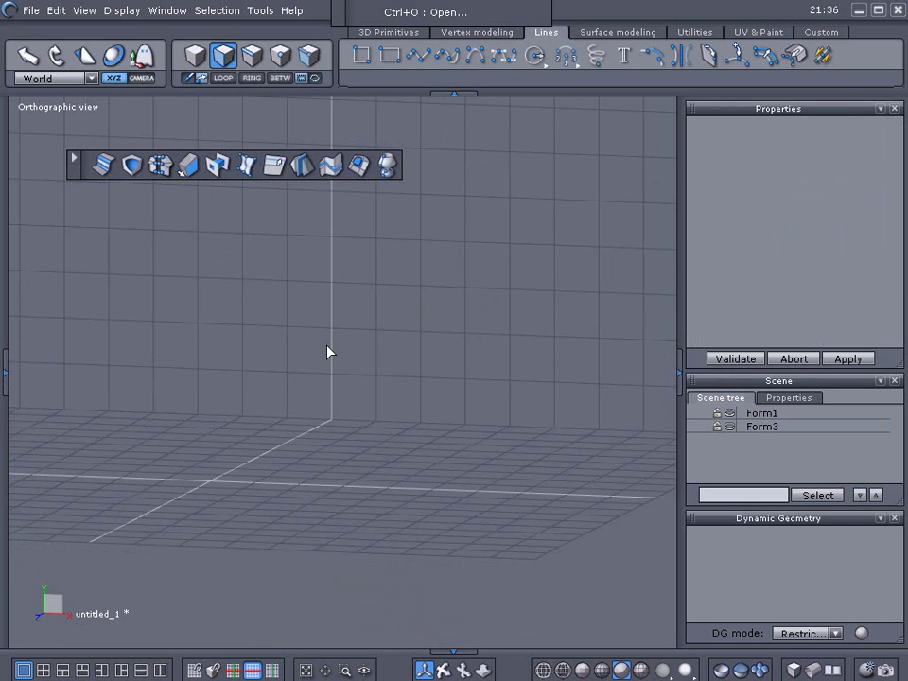
# - Import the Illustrator paths from Untitled-2.ai with a scale factor of 1.000 and the unit set to None
pyautogui.click(32, 12)
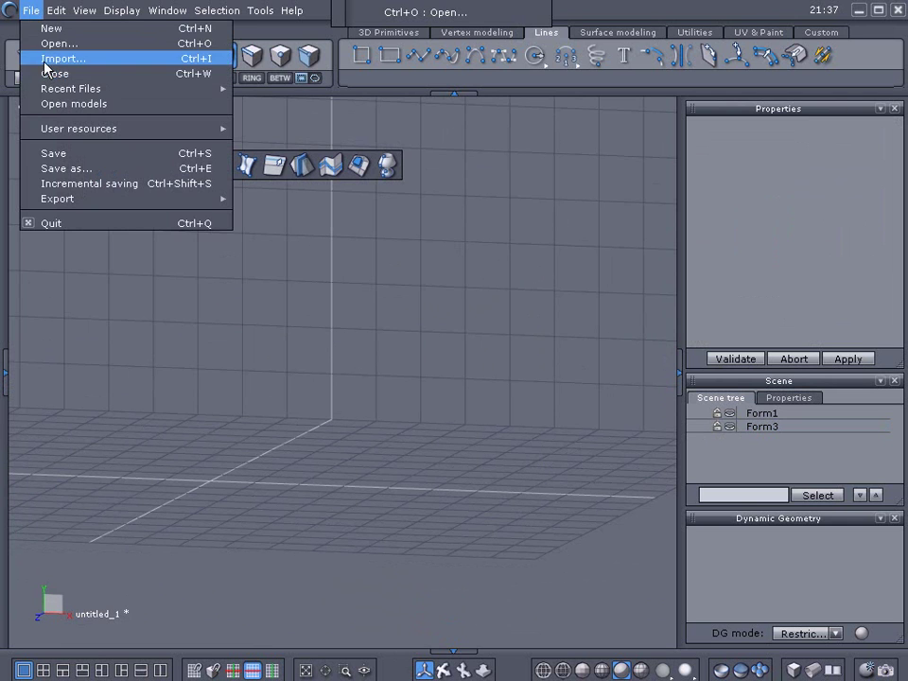
pyautogui.click(45, 59)
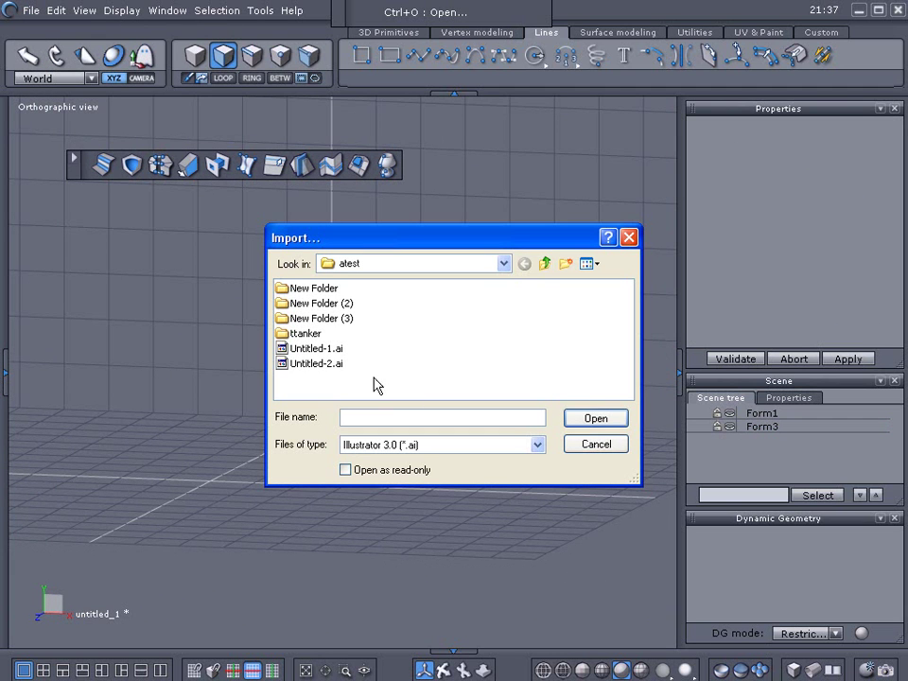
pyautogui.click(321, 364)
pyautogui.click(596, 418)
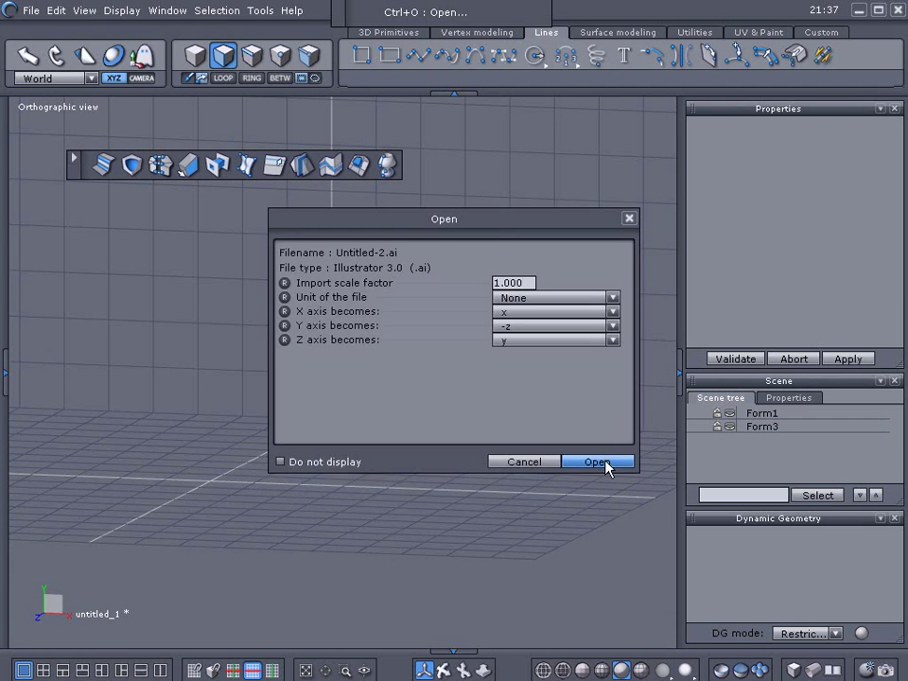
pyautogui.click(608, 464)
pyautogui.moveTo(527, 417); pyautogui.dragTo(533, 568, button='middle')
pyautogui.moveTo(515, 395); pyautogui.dragTo(572, 323, button='middle')
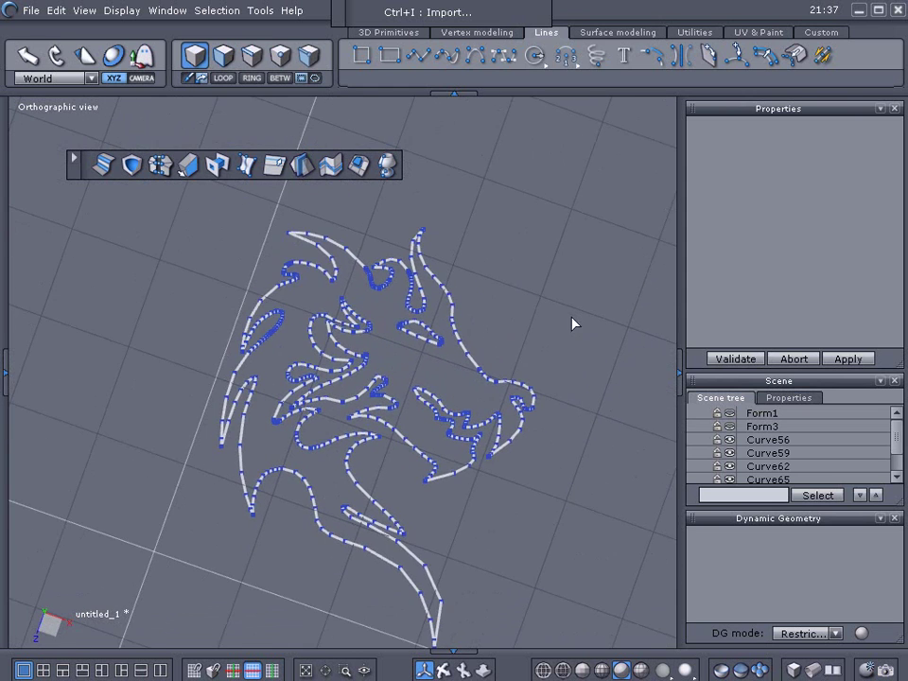
# - Select the dragon's eye curve and hide it from the imported outline
pyautogui.click(424, 344)
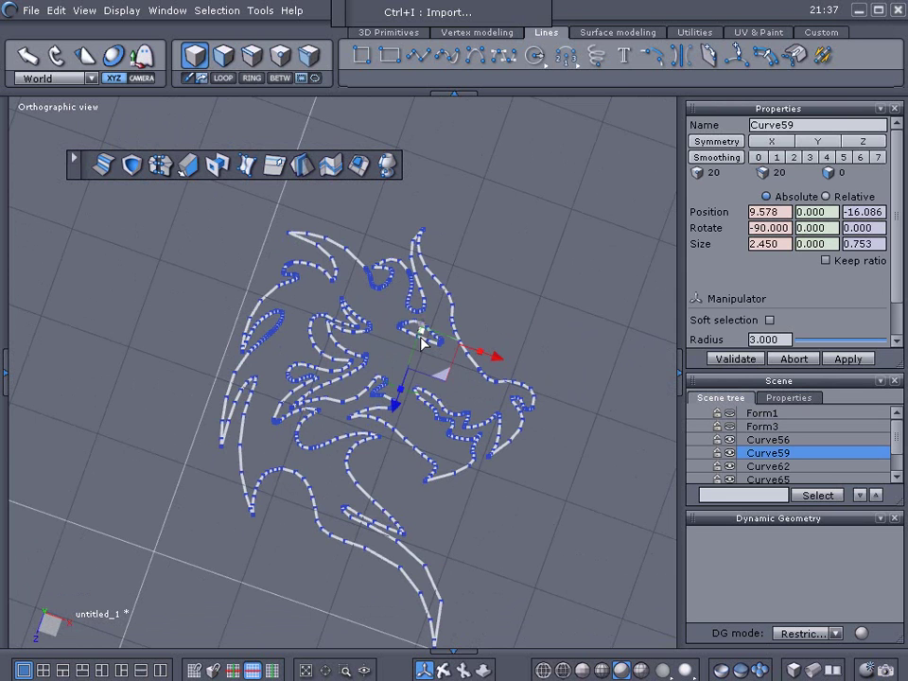
pyautogui.click(731, 455)
pyautogui.moveTo(647, 447); pyautogui.dragTo(737, 445, button='middle')
# - Select all visible dragon curves and extrude them straight up with Sweep surface at angle 180 to a height of about 1.539
pyautogui.click(752, 466)
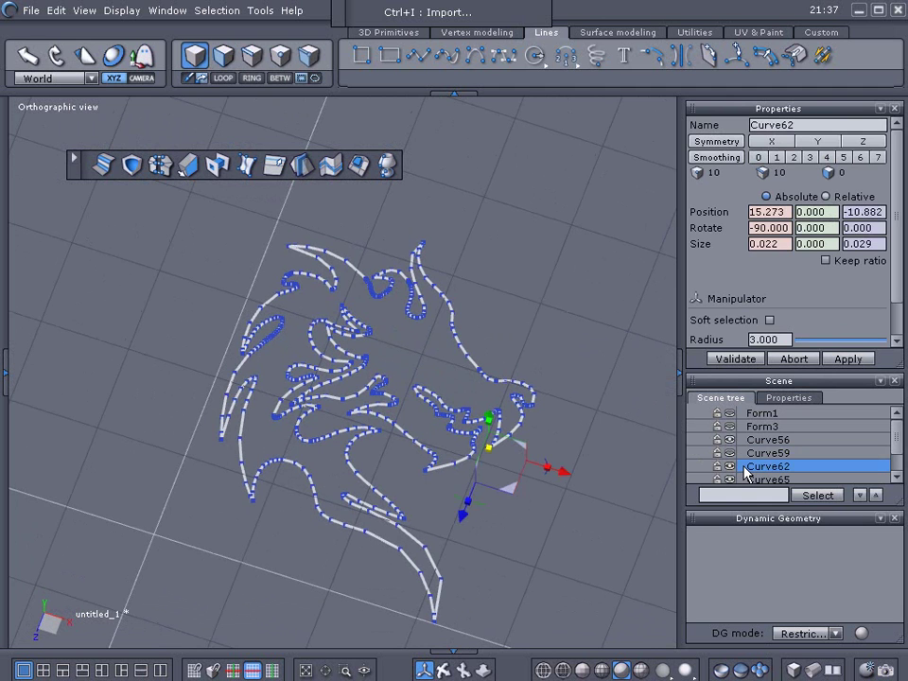
pyautogui.hotkey('ctrl', 'a')
pyautogui.moveTo(626, 493); pyautogui.dragTo(559, 375, button='middle')
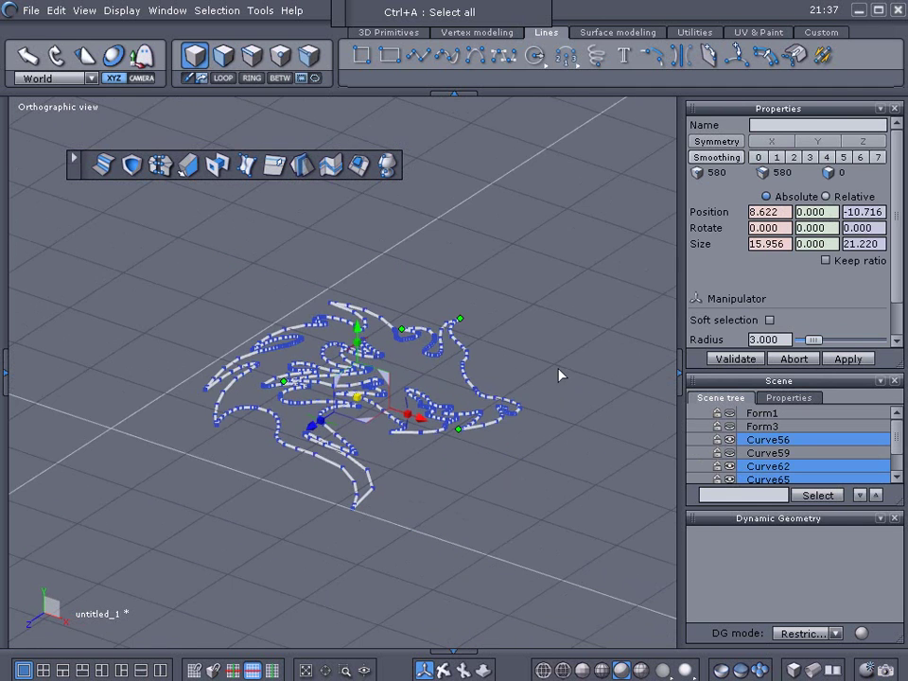
pyautogui.click(478, 32)
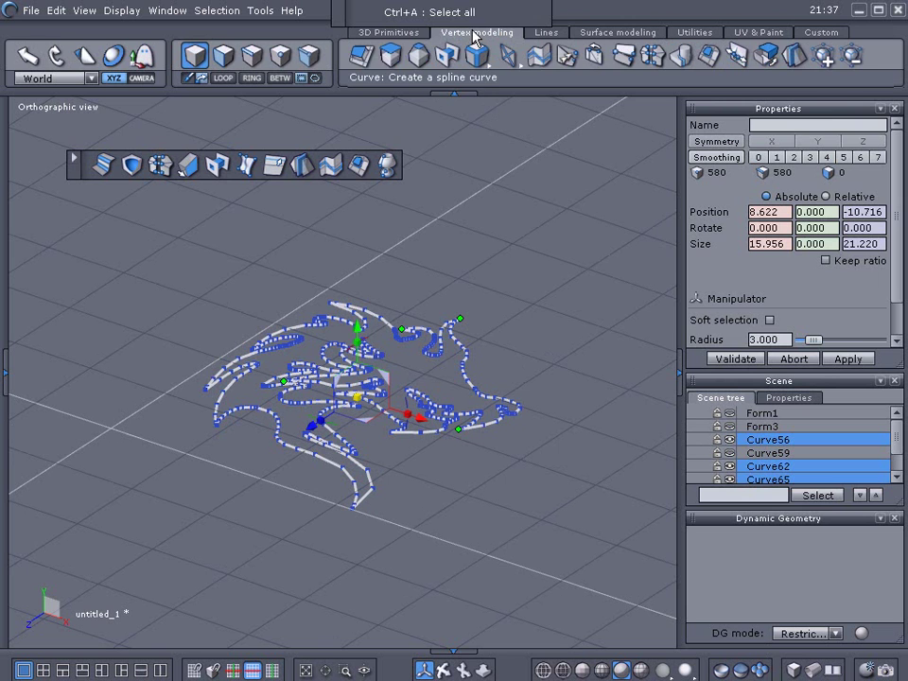
pyautogui.click(388, 58)
pyautogui.click(357, 357)
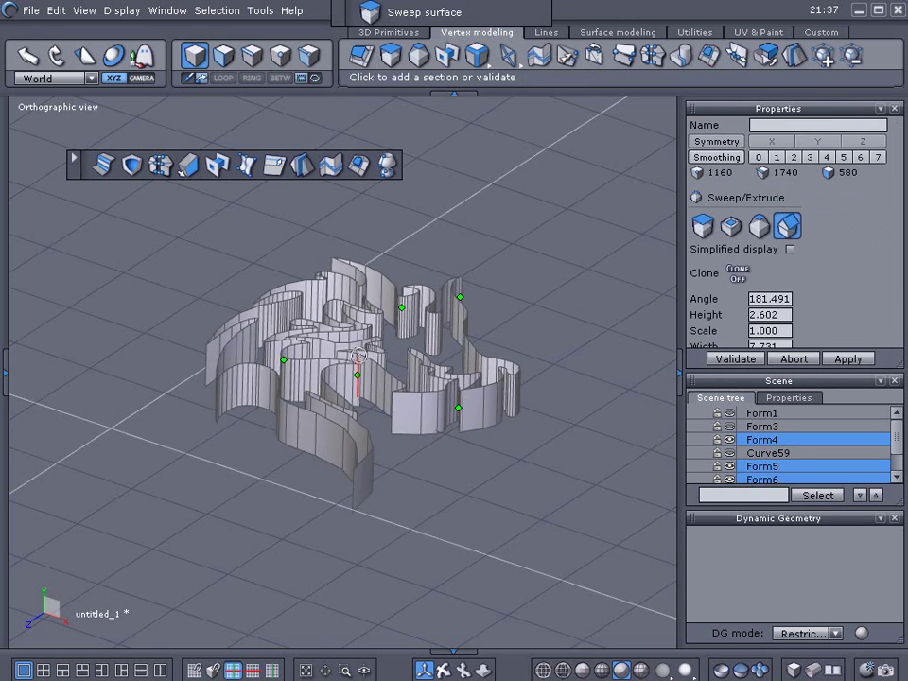
pyautogui.press('ctrl')
pyautogui.moveTo(356, 353)
pyautogui.mouseDown()
pyautogui.moveTo(356, 340)
pyautogui.moveTo(355, 371)
pyautogui.mouseUp()
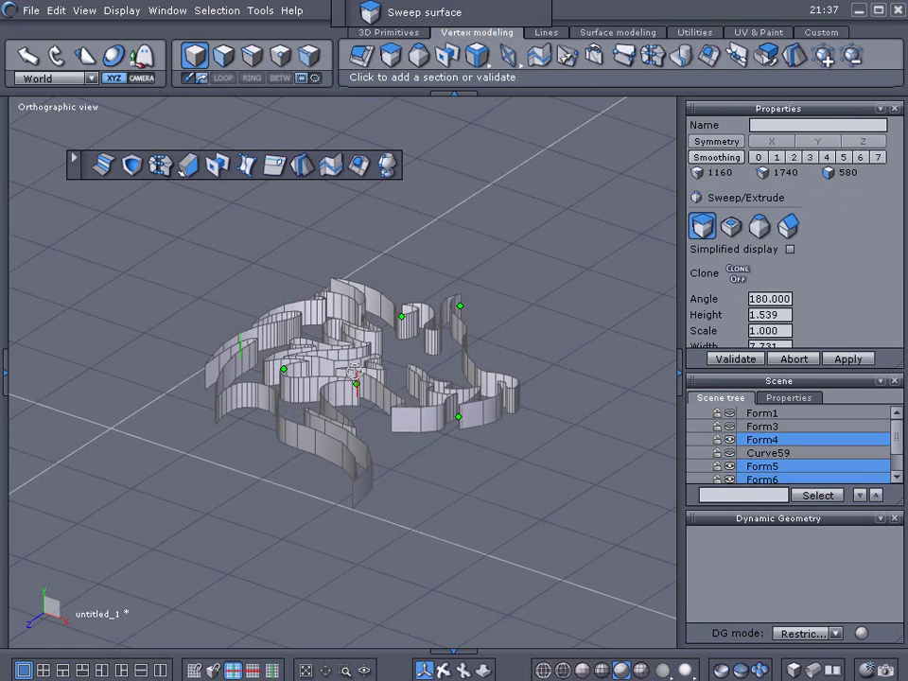
pyautogui.press('Return')
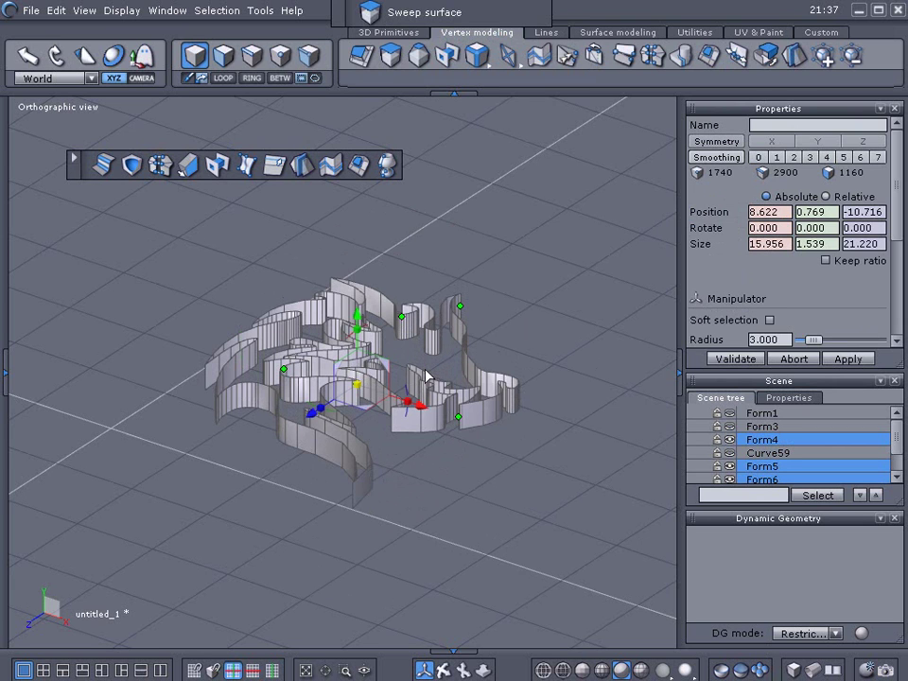
# - Close all the open boundaries of the extruded dragon pieces with the close-all option
pyautogui.click(360, 164)
pyautogui.click(561, 396)
pyautogui.click(705, 229)
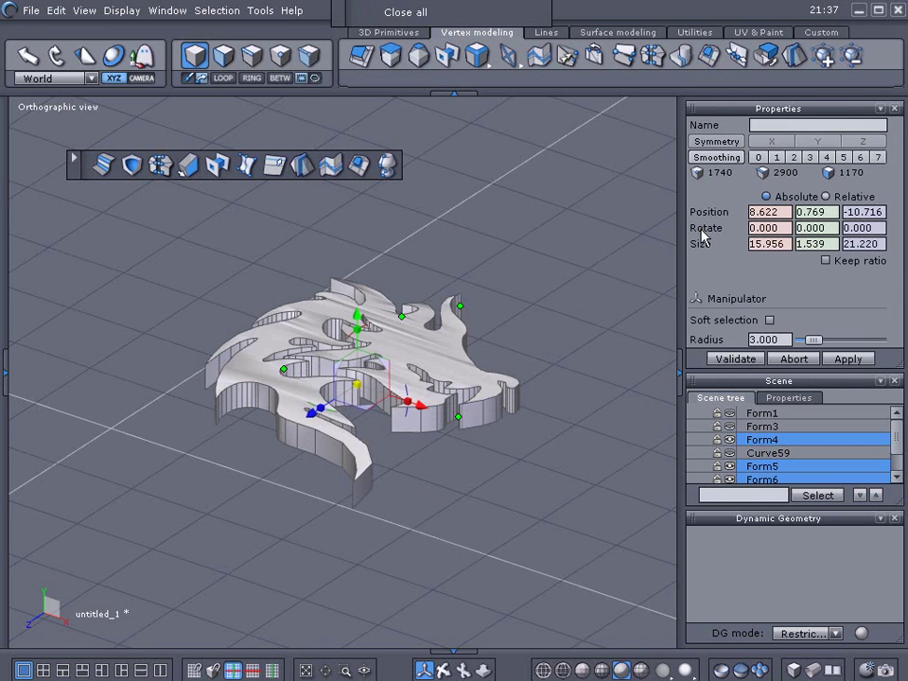
# - Show and select the hidden eye curve, then extrude it upward until its upper edge is at about Y 6.380
pyautogui.moveTo(493, 273); pyautogui.dragTo(544, 321, button='middle')
pyautogui.scroll(2, 535, 350)
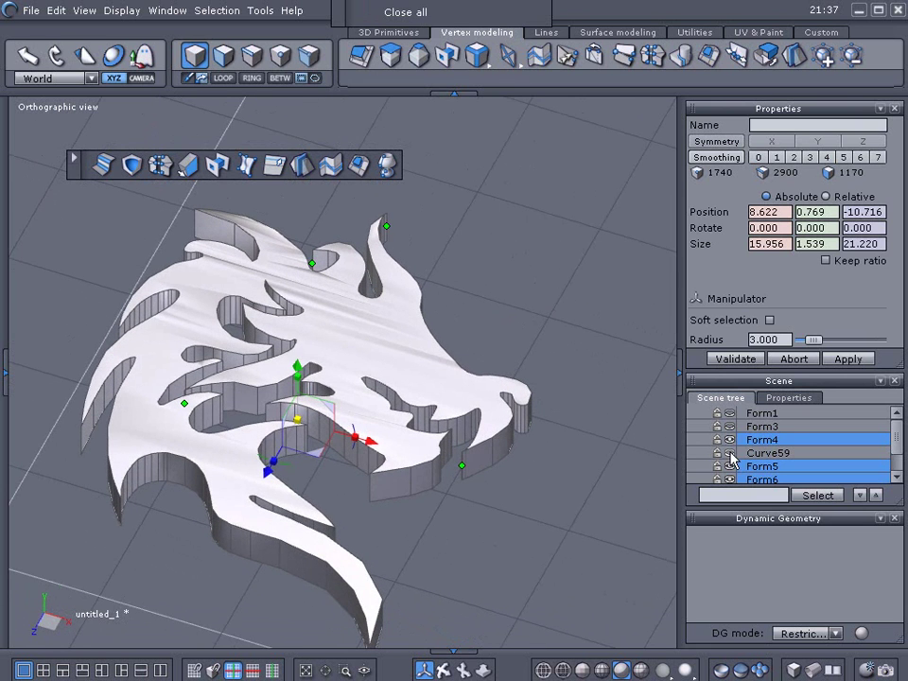
pyautogui.click(747, 455)
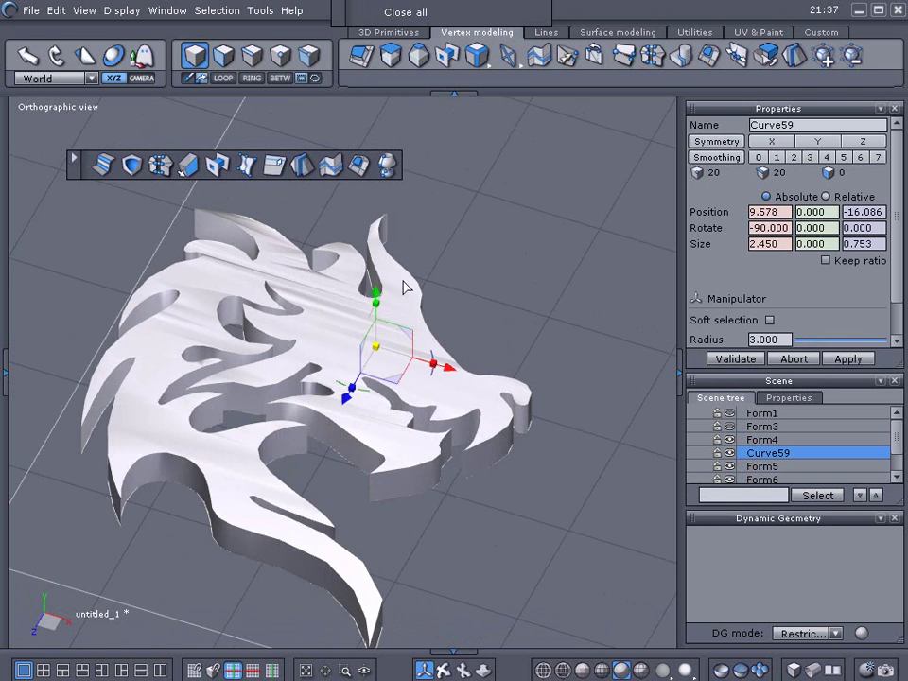
pyautogui.moveTo(377, 297); pyautogui.dragTo(376, 190)
pyautogui.scroll(2, 380, 256)
pyautogui.moveTo(488, 348); pyautogui.dragTo(462, 417, button='middle')
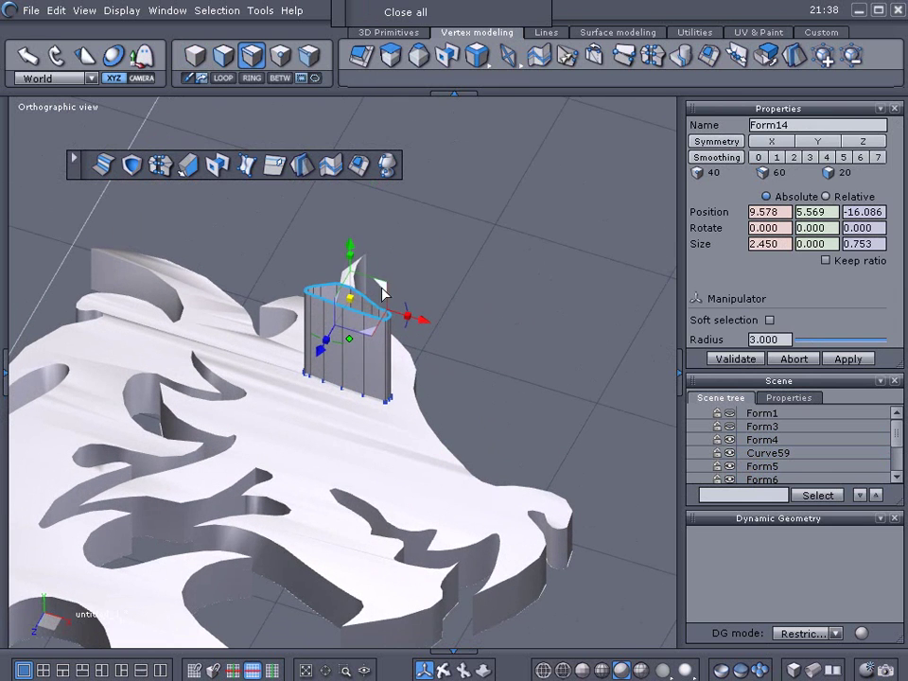
pyautogui.moveTo(350, 247); pyautogui.dragTo(351, 225)
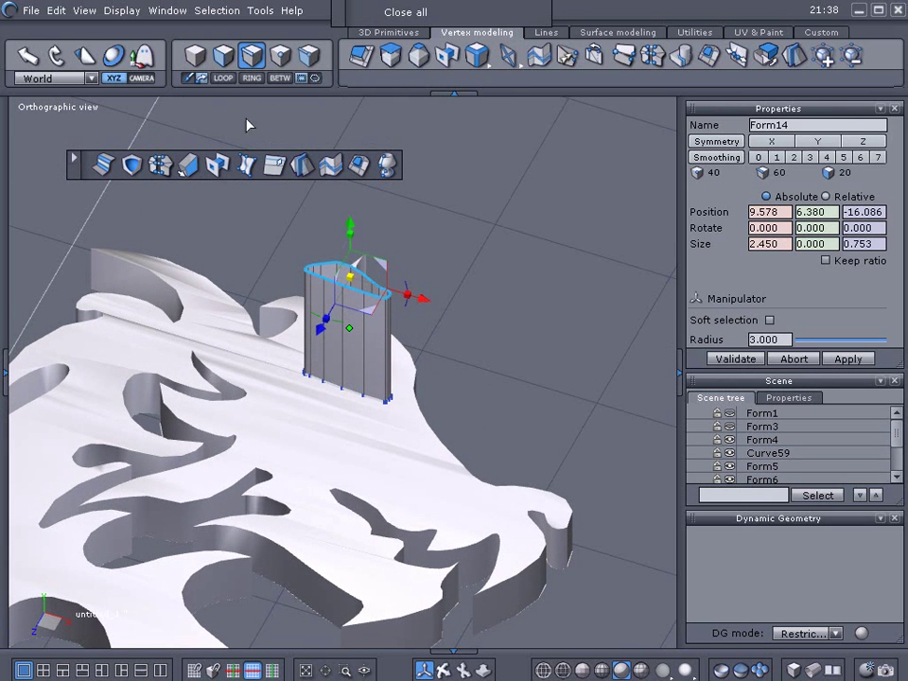
# - Lift the eye extrusion clear of the head to about Y 10.235 and delete the original eye curve beneath it
pyautogui.click(200, 56)
pyautogui.moveTo(348, 281); pyautogui.dragTo(349, 204)
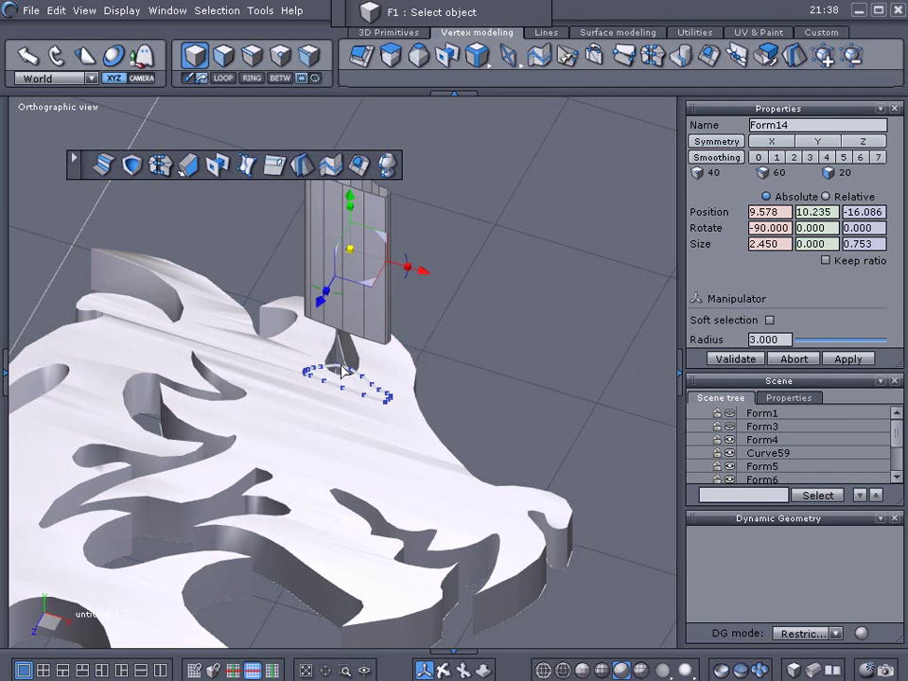
pyautogui.click(342, 373)
pyautogui.press('Delete')
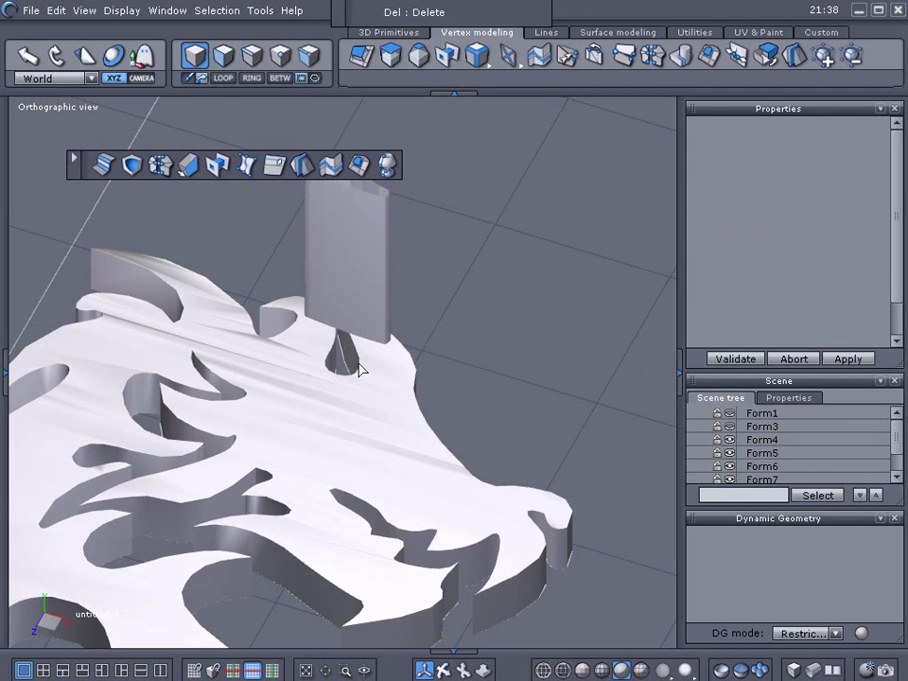
# - Lower the eye extrusion through the dragon head to about Y -0.055 and subtract it from the head with a Boolean operation
pyautogui.click(371, 284)
pyautogui.moveTo(350, 201); pyautogui.dragTo(454, 408)
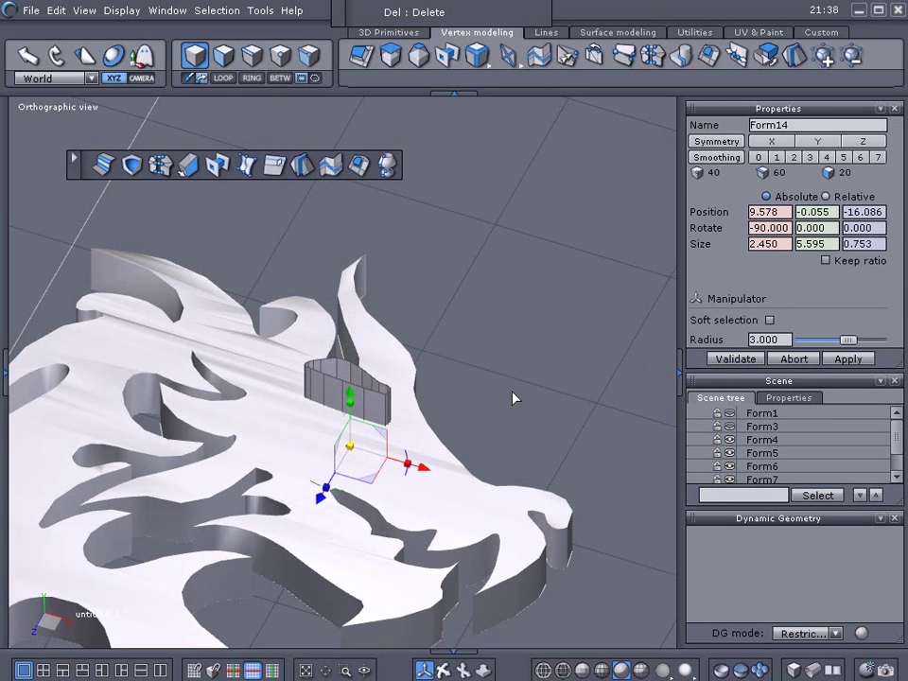
pyautogui.click(137, 168)
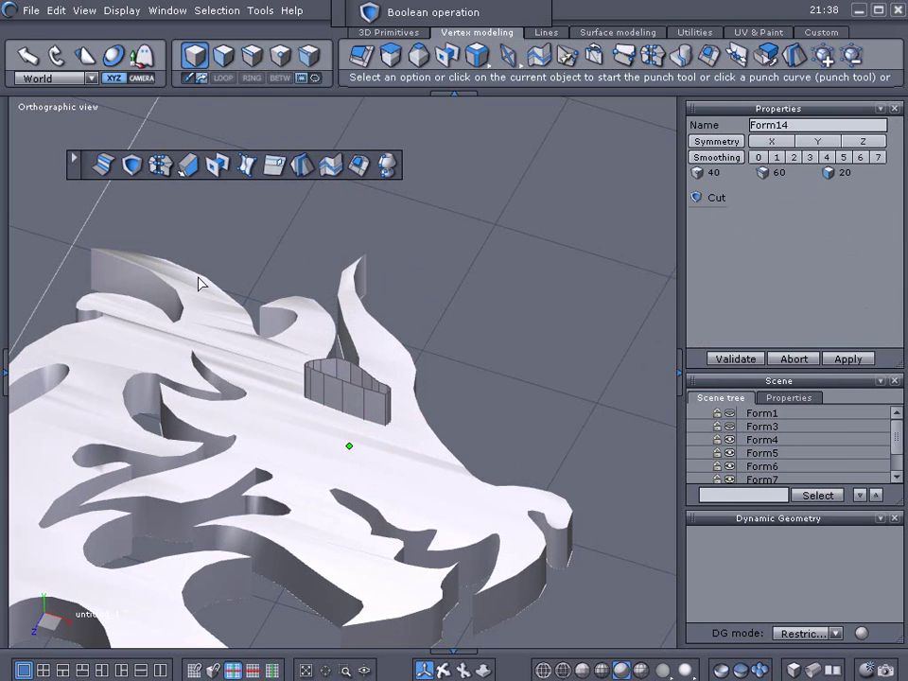
pyautogui.click(266, 383)
pyautogui.click(709, 220)
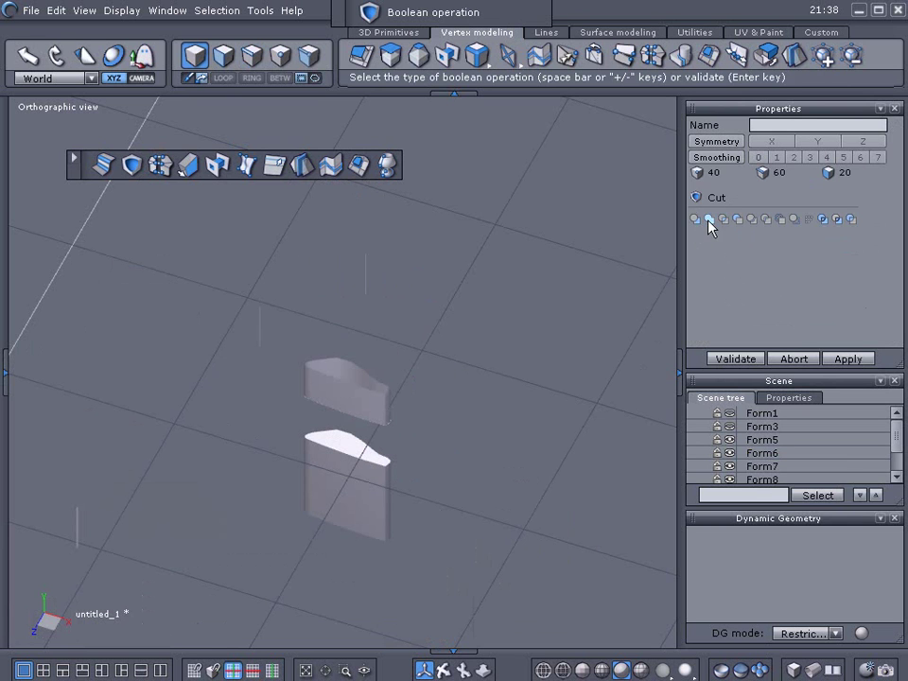
pyautogui.click(725, 220)
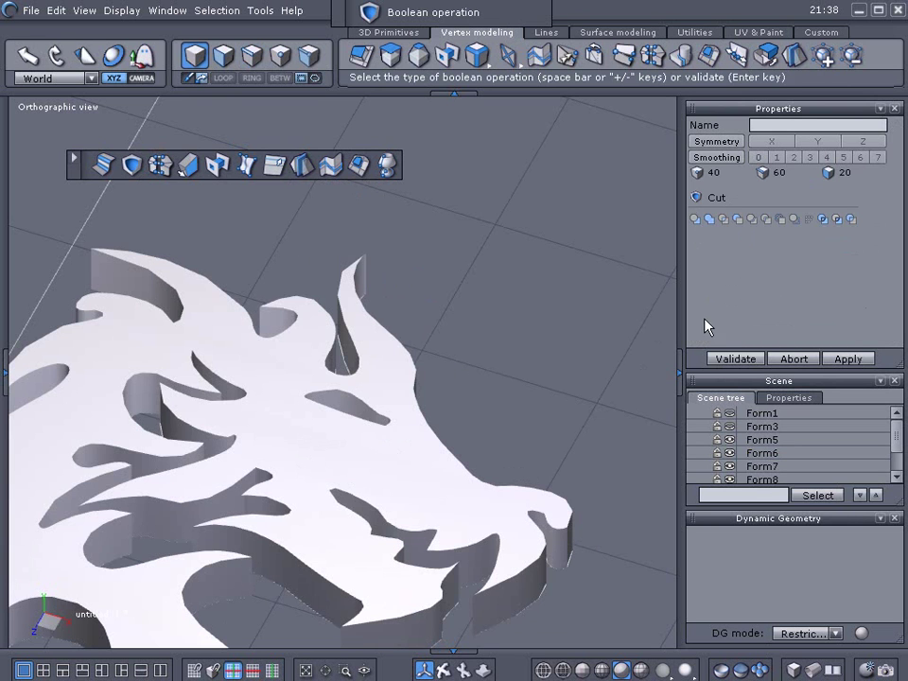
pyautogui.click(707, 358)
# - Weld all the visible dragon pieces into a single object, starting from the main head and using the Group all option
pyautogui.moveTo(605, 348); pyautogui.dragTo(659, 242, button='middle')
pyautogui.scroll(5, 300, 367)
pyautogui.moveTo(387, 322); pyautogui.dragTo(457, 499, button='middle')
pyautogui.scroll(-3, 295, 338)
pyautogui.moveTo(509, 385); pyautogui.dragTo(466, 292, button='middle')
pyautogui.scroll(-2, 532, 418)
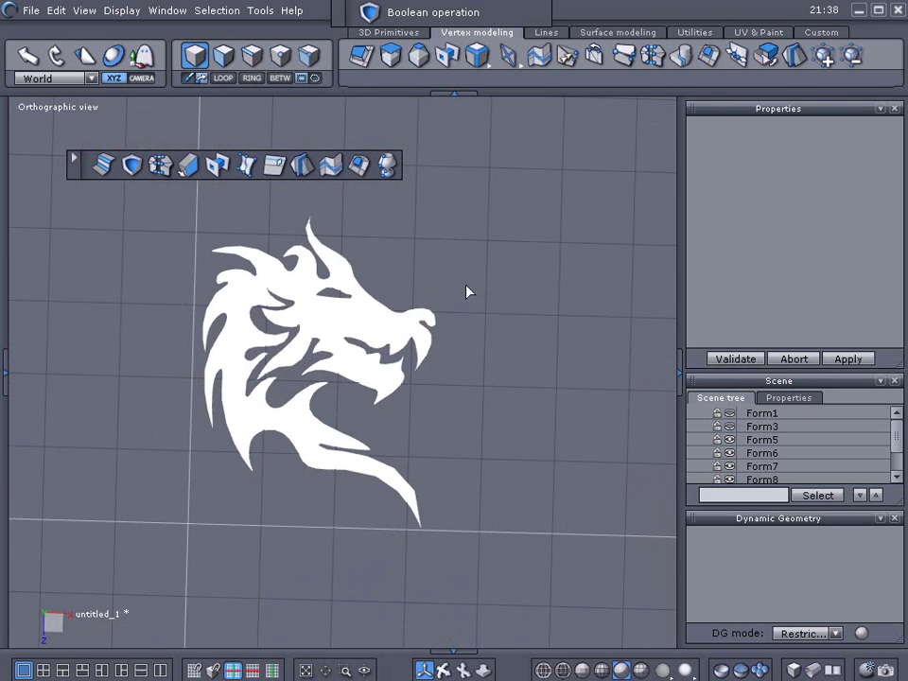
pyautogui.click(424, 355)
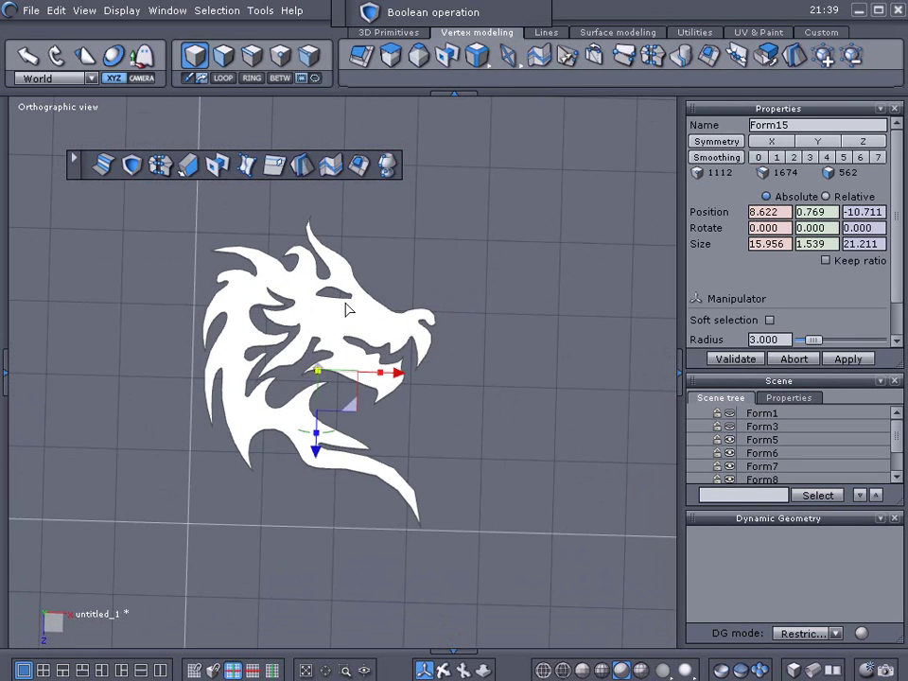
pyautogui.scroll(-2, 448, 346)
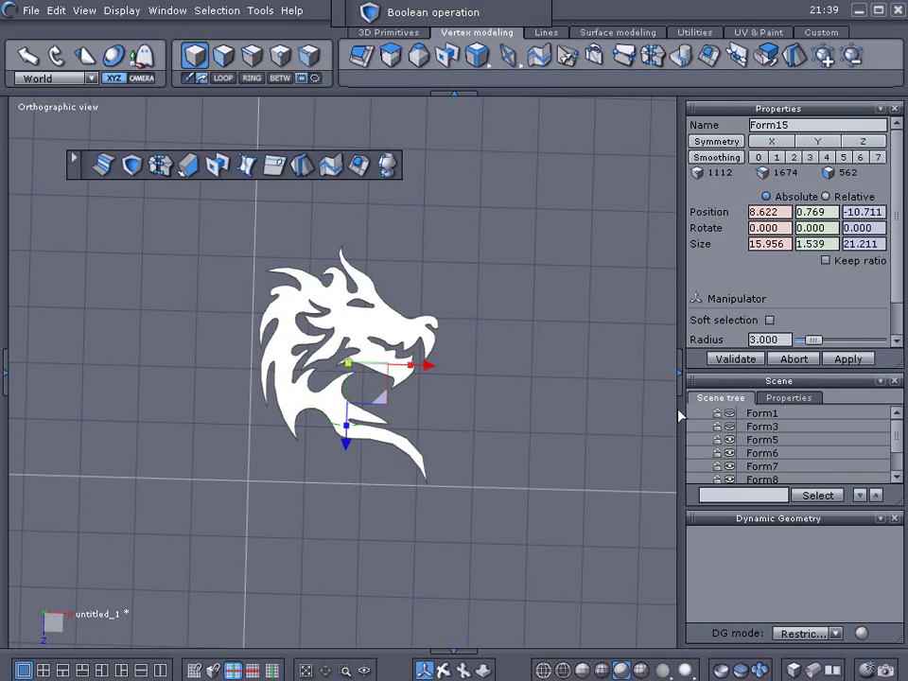
pyautogui.click(679, 55)
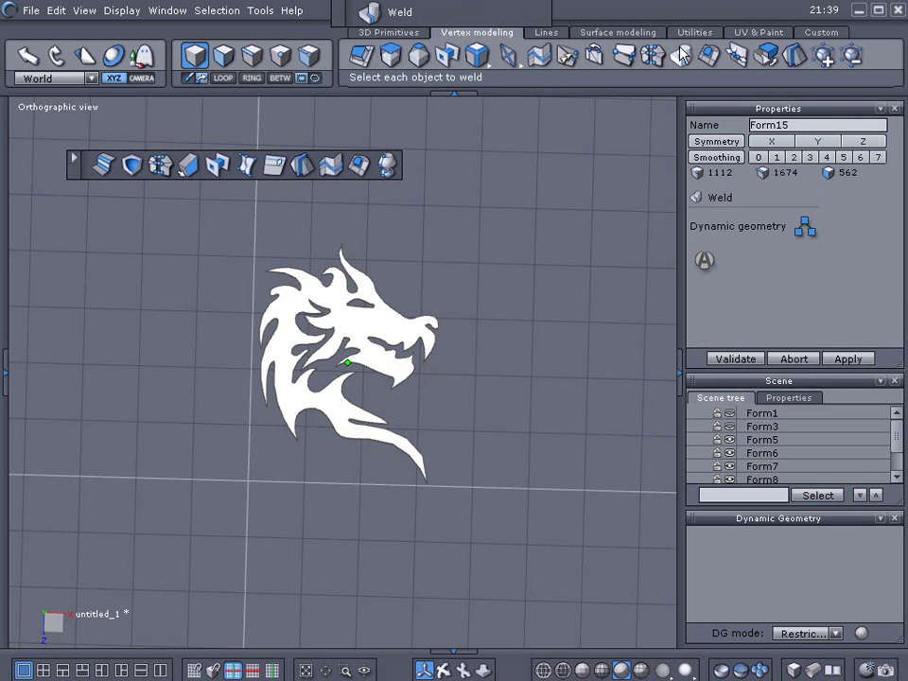
pyautogui.click(702, 263)
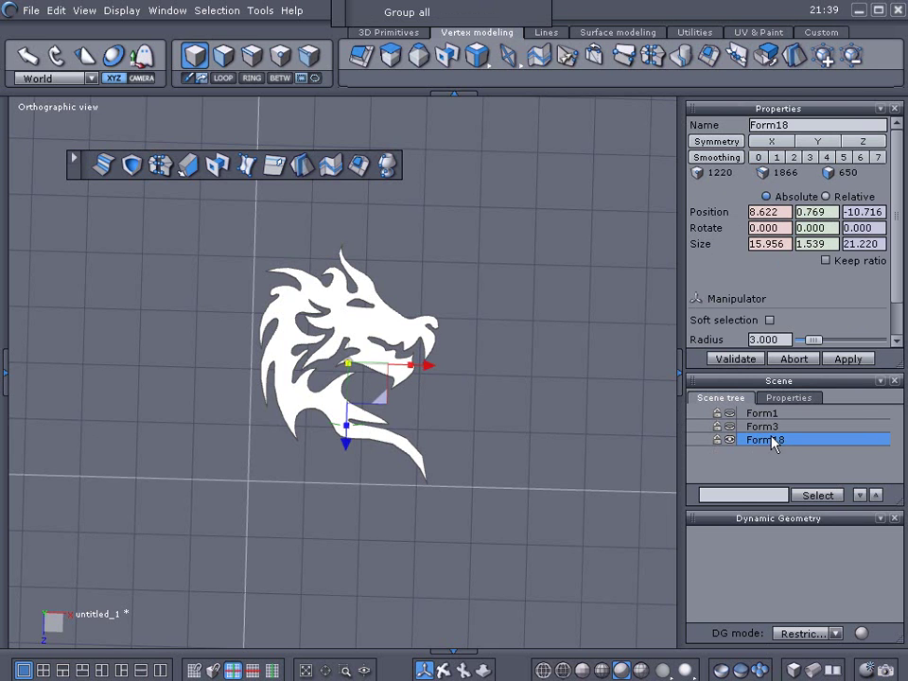
# - Show the frame again and move the dragon over its floor to about X 29.135, Z -29.662
pyautogui.click(729, 427)
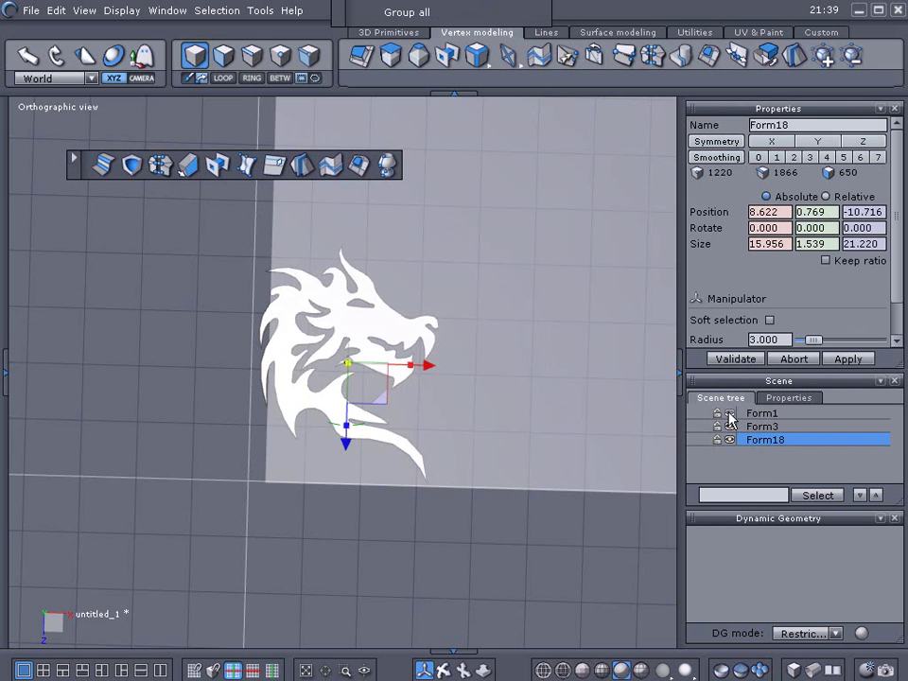
pyautogui.click(729, 413)
pyautogui.moveTo(665, 392); pyautogui.dragTo(455, 224, button='middle')
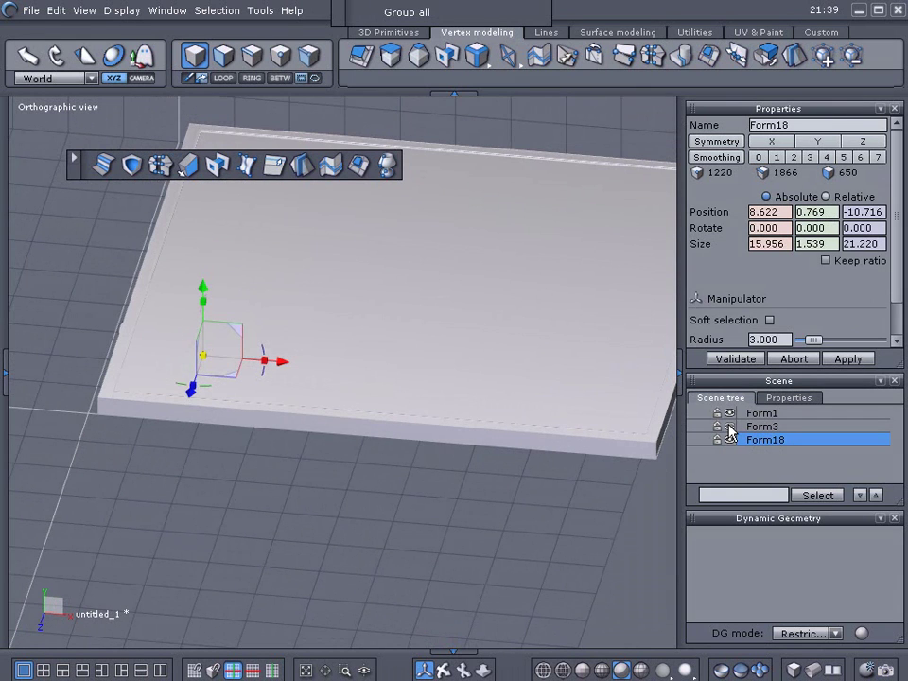
pyautogui.moveTo(293, 369); pyautogui.dragTo(511, 383)
pyautogui.moveTo(343, 448); pyautogui.dragTo(204, 458, button='middle')
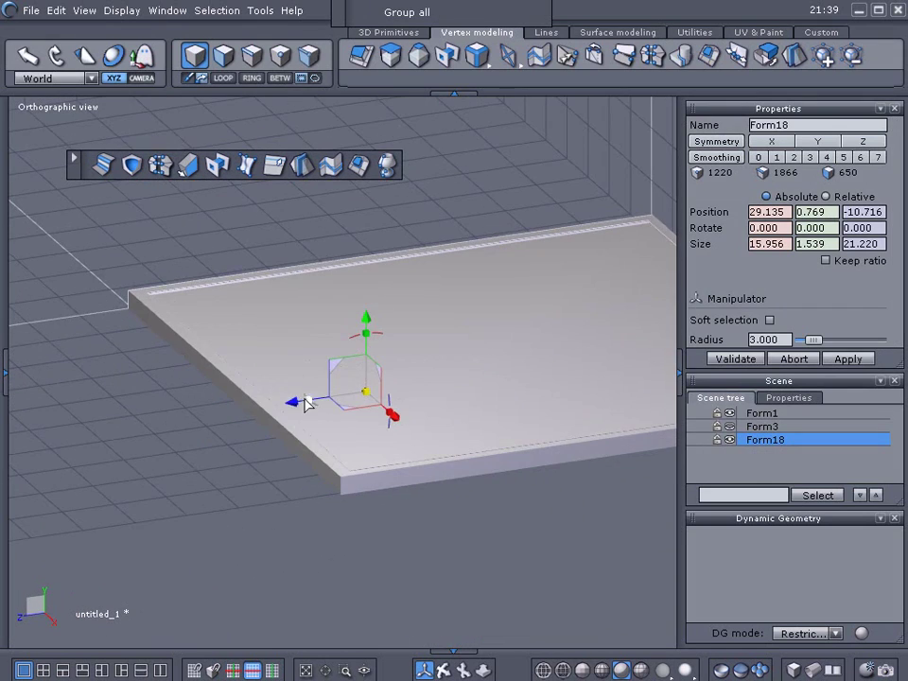
pyautogui.moveTo(294, 402); pyautogui.dragTo(491, 403)
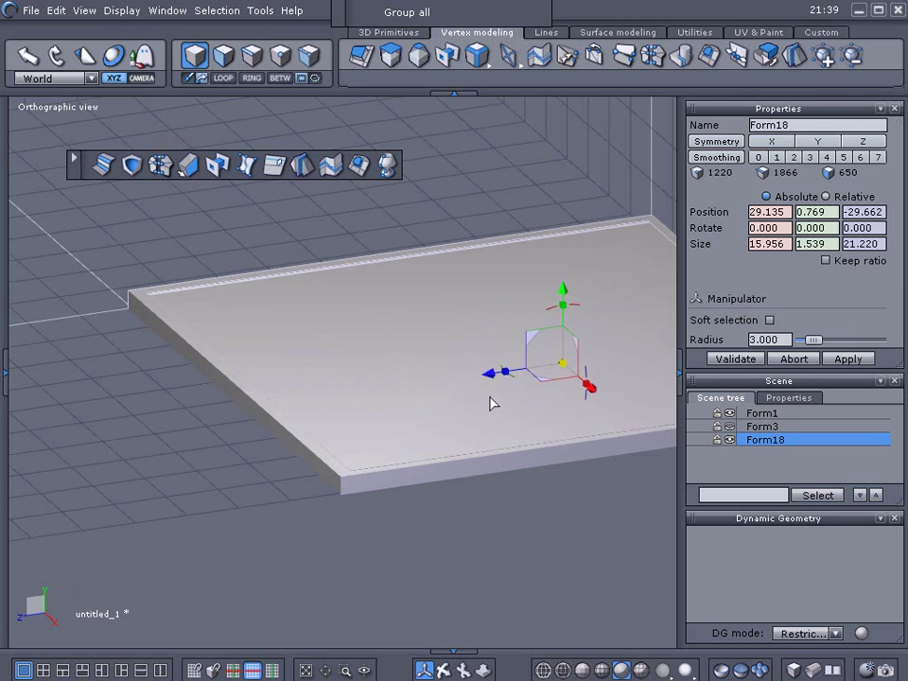
# - Switch to a shaded display with mesh edges and raise the dragon above the frame's floor to about Y 2.643
pyautogui.click(601, 669)
pyautogui.moveTo(563, 294); pyautogui.dragTo(563, 272)
pyautogui.moveTo(514, 364); pyautogui.dragTo(671, 373, button='middle')
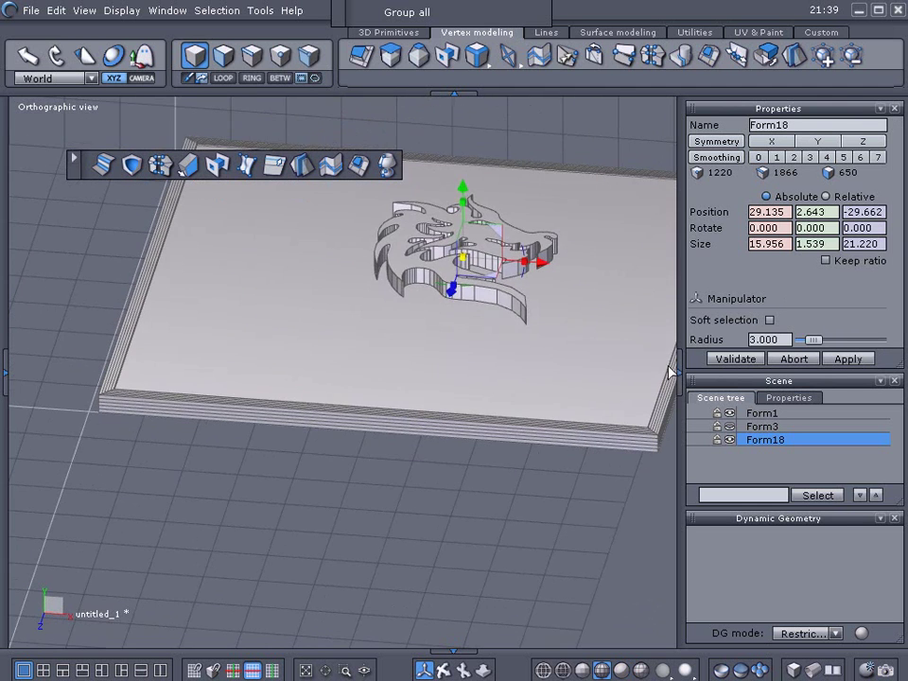
# - Enlarge the dragon to about 30.864 by 41.047 and centre it within the frame at about X 27.593, Z -24.775
pyautogui.moveTo(533, 299); pyautogui.dragTo(449, 480, button='middle')
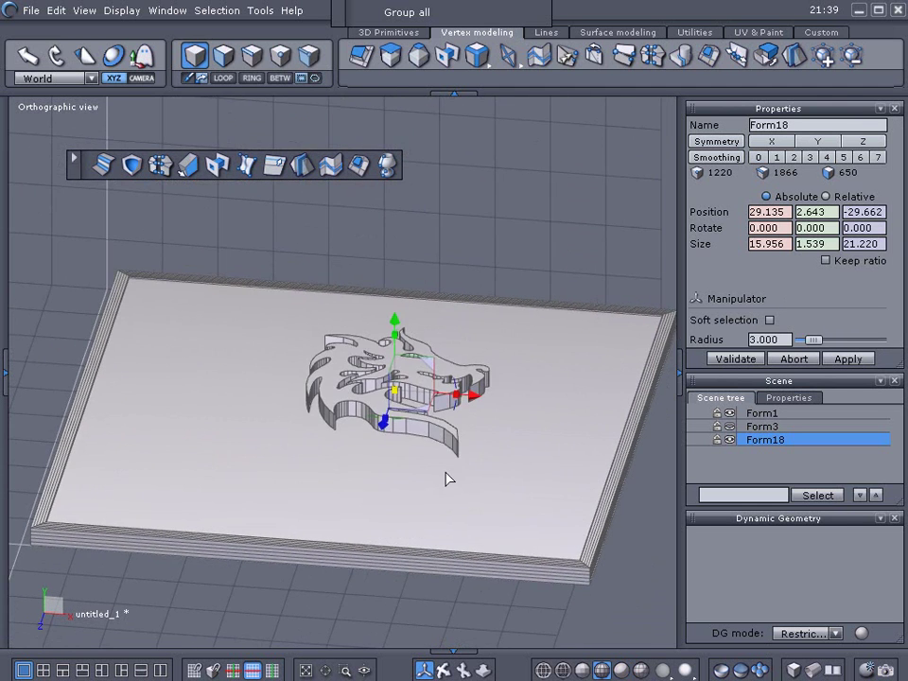
pyautogui.press('5')
pyautogui.moveTo(429, 435); pyautogui.dragTo(443, 579, button='middle')
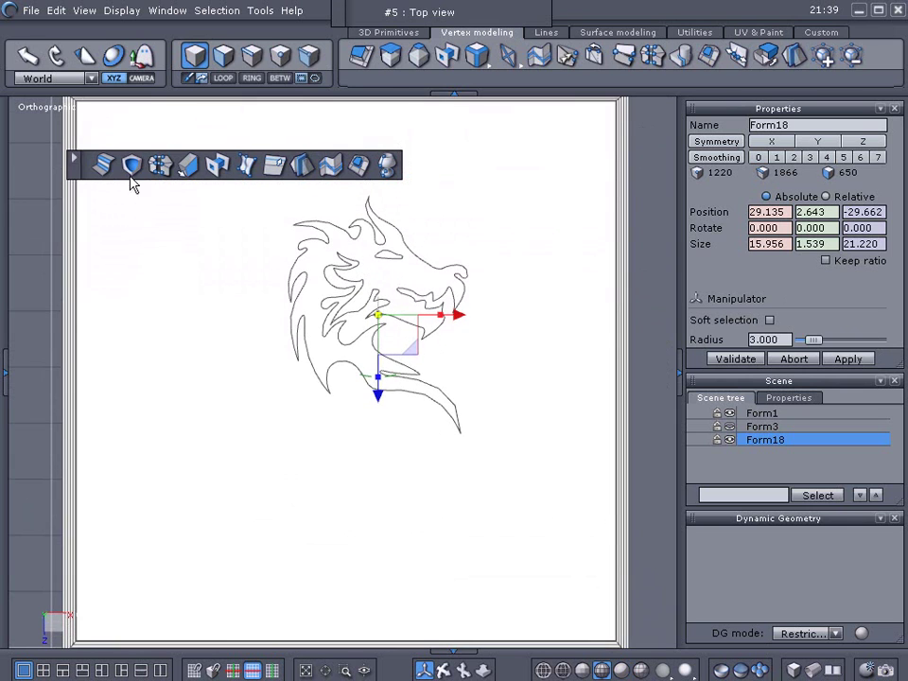
pyautogui.moveTo(71, 166); pyautogui.dragTo(77, 88)
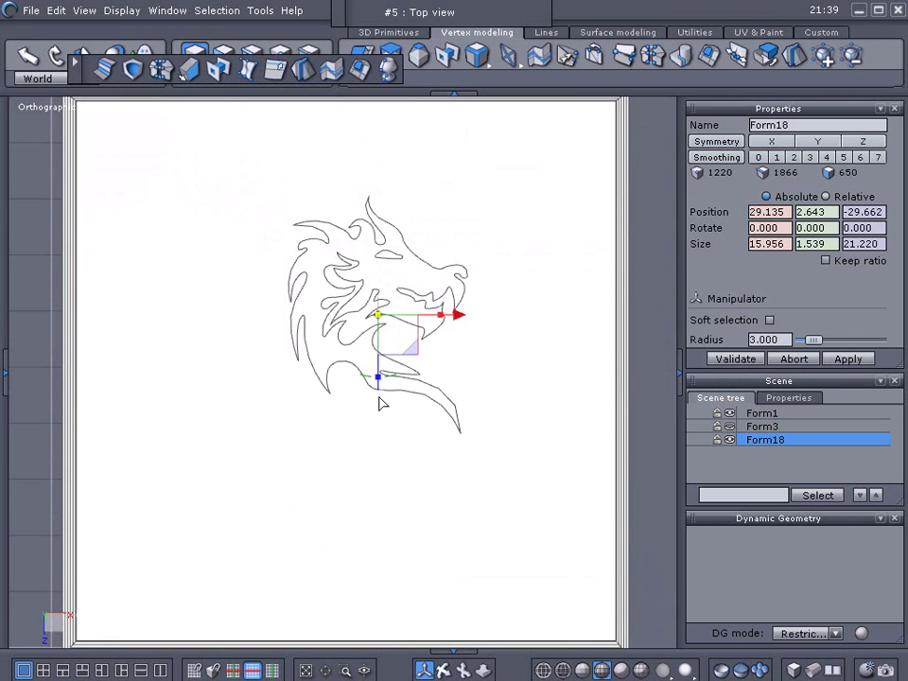
pyautogui.moveTo(377, 379); pyautogui.dragTo(377, 484)
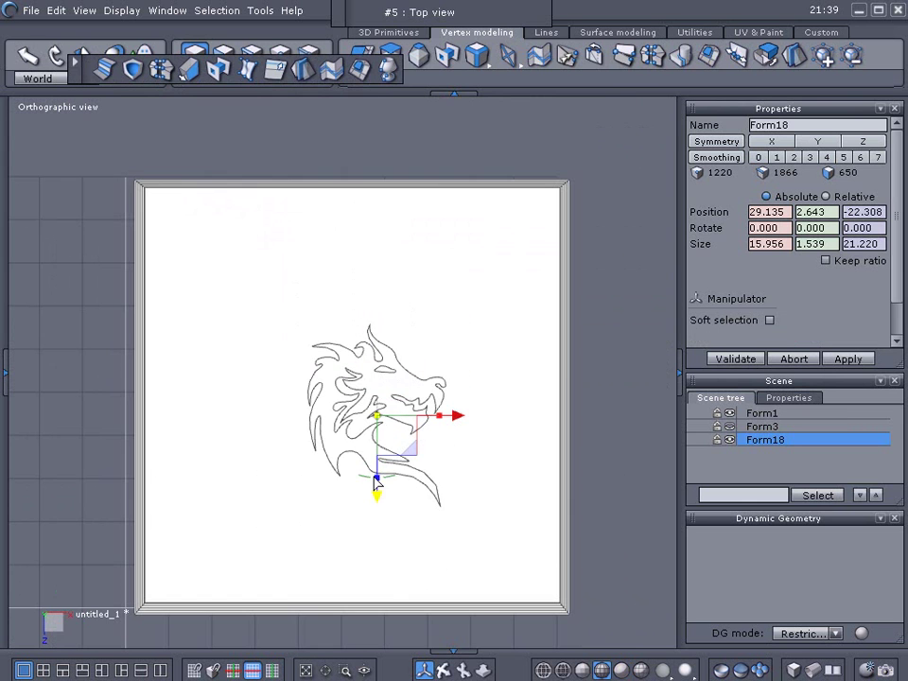
pyautogui.moveTo(379, 430); pyautogui.dragTo(535, 446)
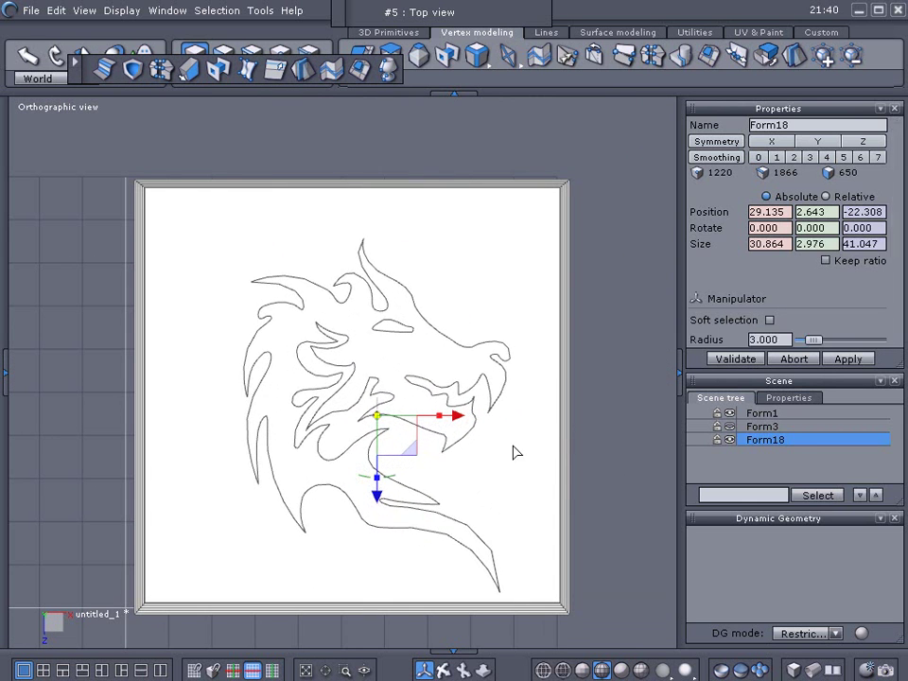
pyautogui.moveTo(415, 458); pyautogui.dragTo(403, 437)
# - Flatten the dragon to a thickness of about 0.744 and lower it onto the frame's floor at about Y 1.706
pyautogui.moveTo(597, 498); pyautogui.dragTo(391, 193, button='right')
pyautogui.moveTo(381, 147); pyautogui.dragTo(337, 409, button='middle')
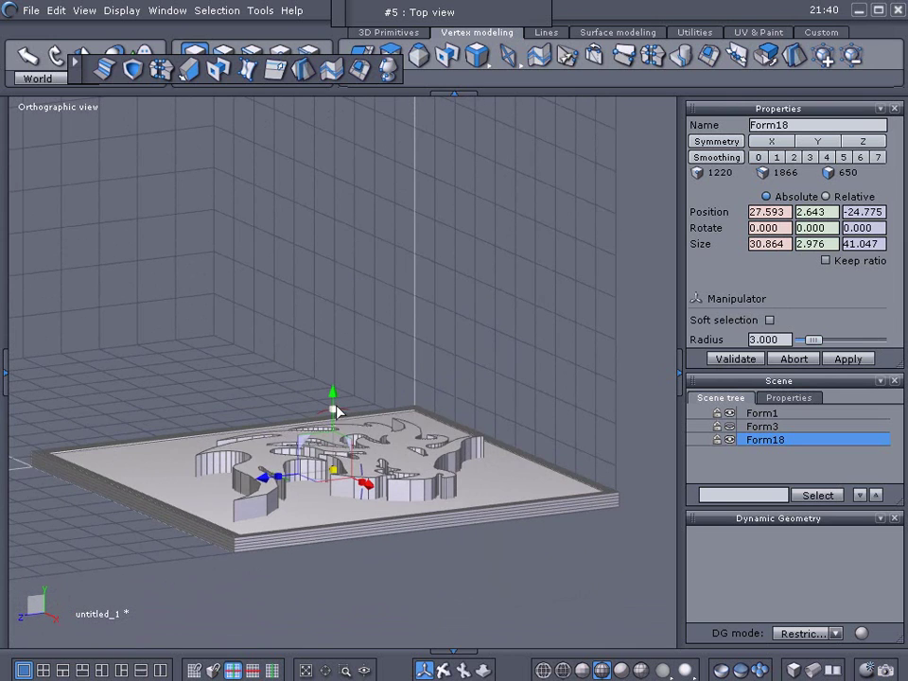
pyautogui.moveTo(335, 412)
pyautogui.mouseDown()
pyautogui.moveTo(341, 470)
pyautogui.moveTo(331, 393)
pyautogui.moveTo(334, 408)
pyautogui.mouseUp()
pyautogui.moveTo(247, 385); pyautogui.dragTo(110, 442, button='middle')
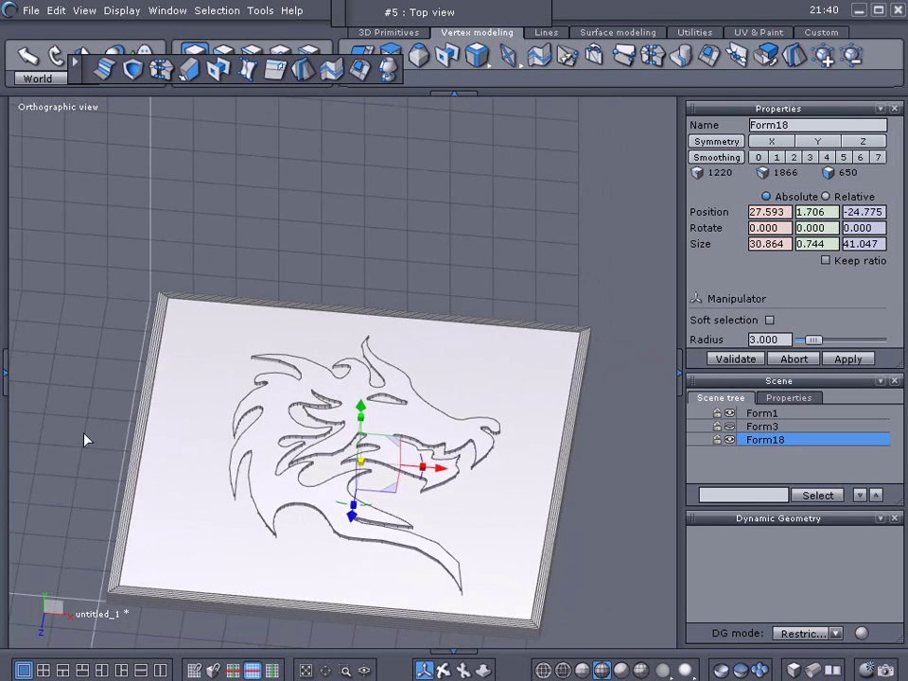
# - Create a new material for the dragon and give it the light grey basic colour
pyautogui.click(5, 376)
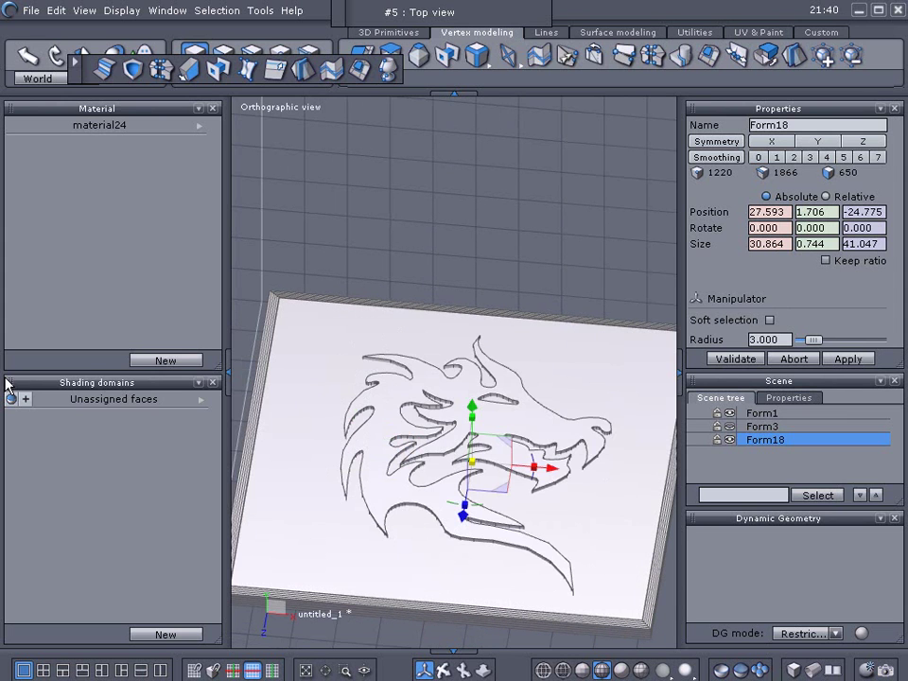
pyautogui.click(166, 360)
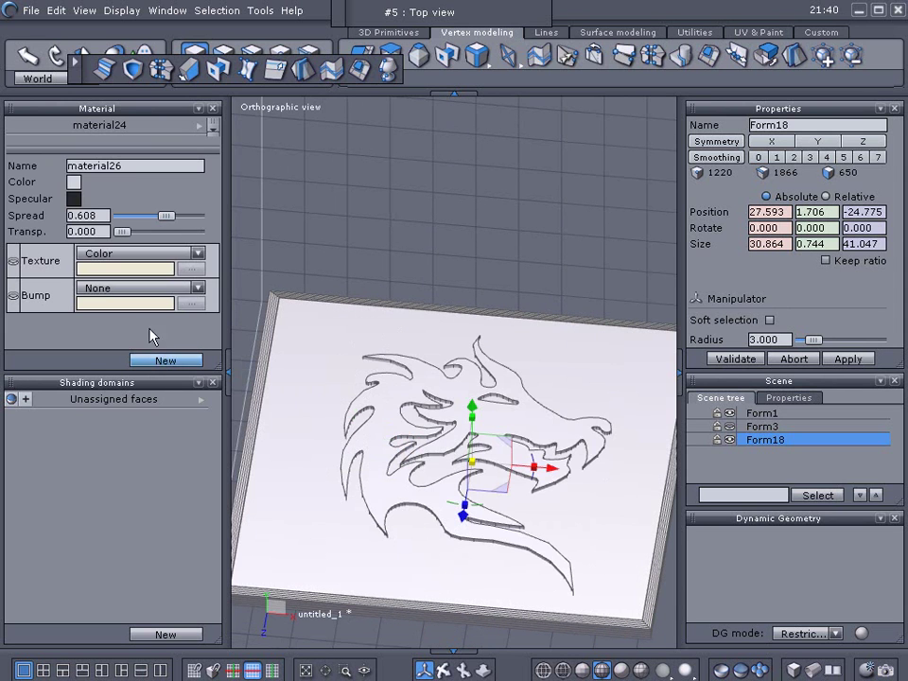
pyautogui.click(68, 184)
pyautogui.click(192, 475)
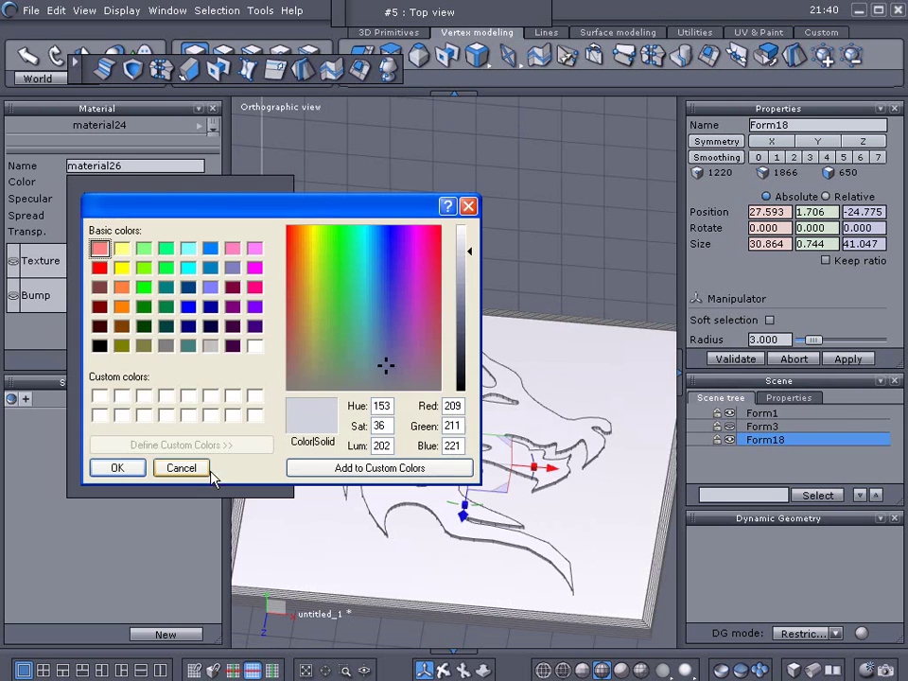
pyautogui.click(168, 347)
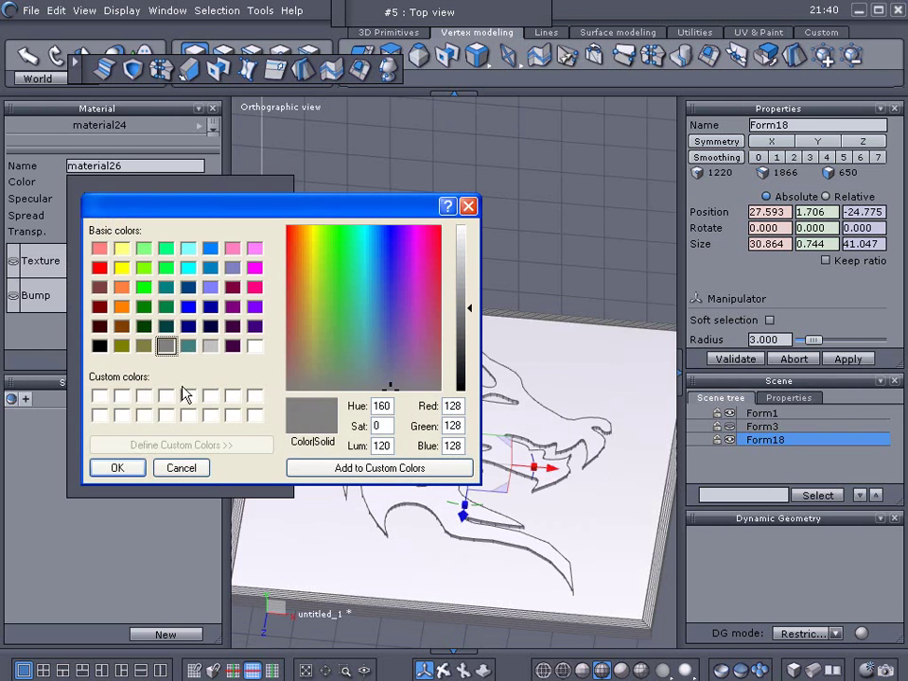
pyautogui.click(210, 346)
pyautogui.click(117, 467)
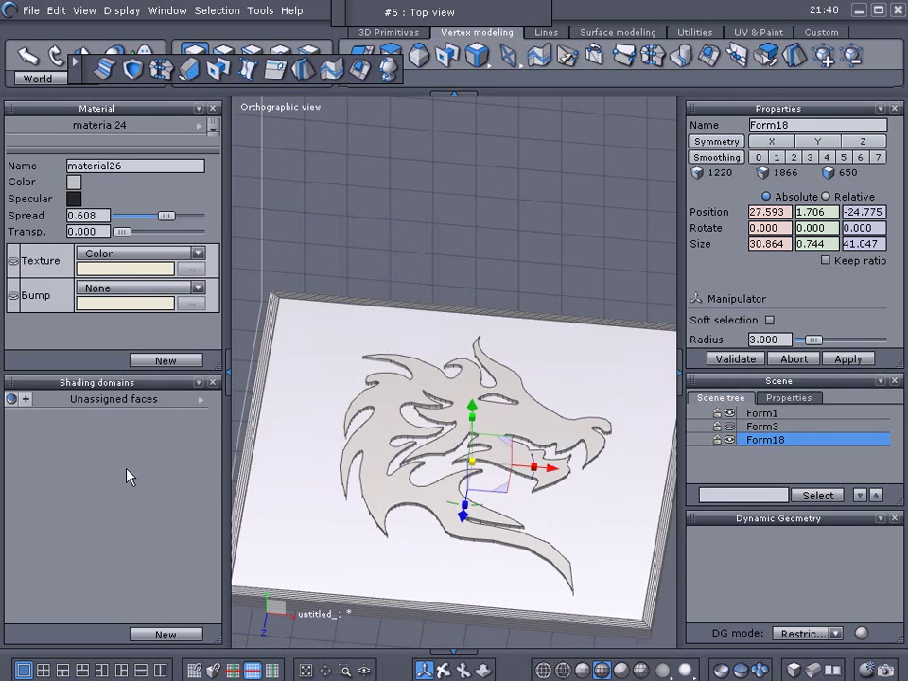
pyautogui.click(226, 374)
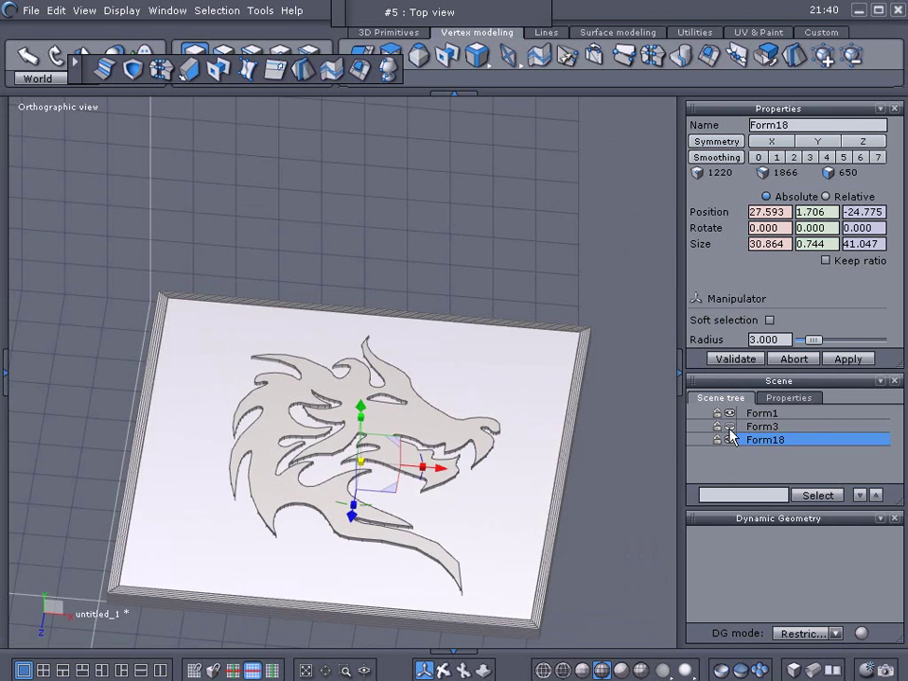
# - Show the transparent cover again and raise it above the dragon to about Y 2.267
pyautogui.moveTo(611, 500); pyautogui.dragTo(558, 410, button='right')
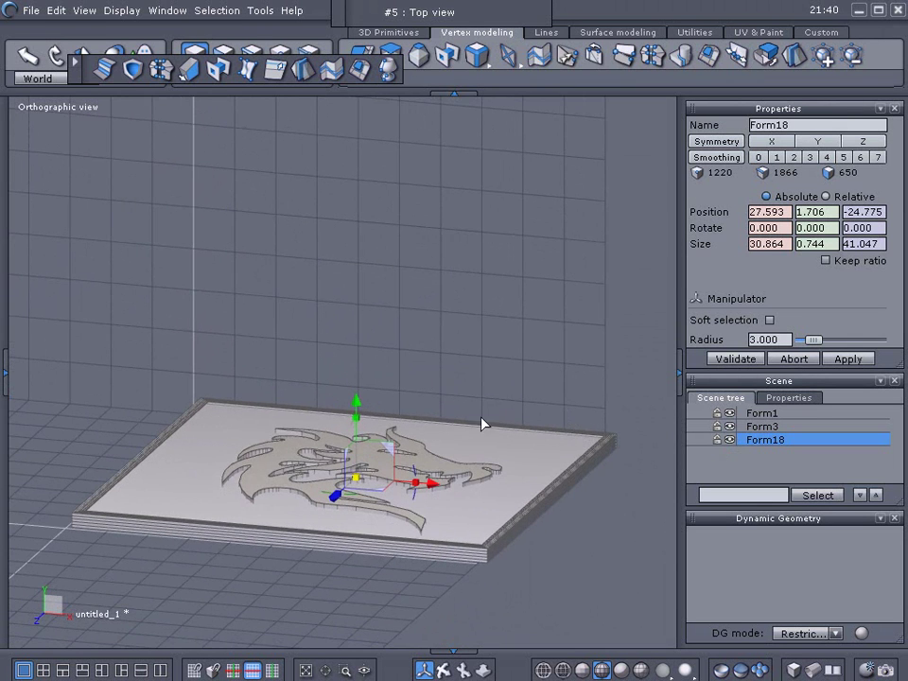
pyautogui.scroll(2, 387, 416)
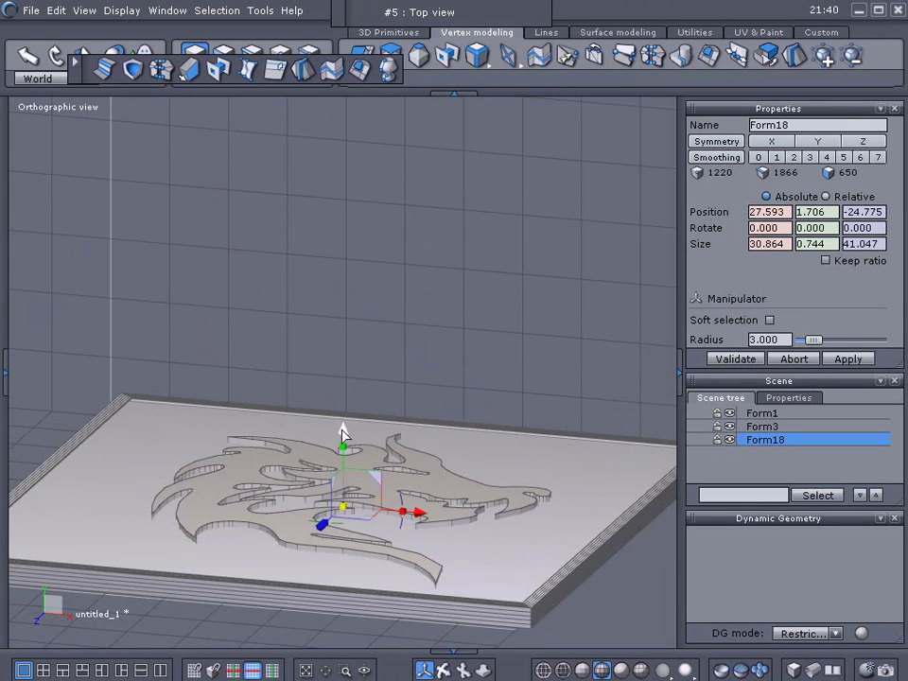
pyautogui.moveTo(343, 433); pyautogui.dragTo(345, 430)
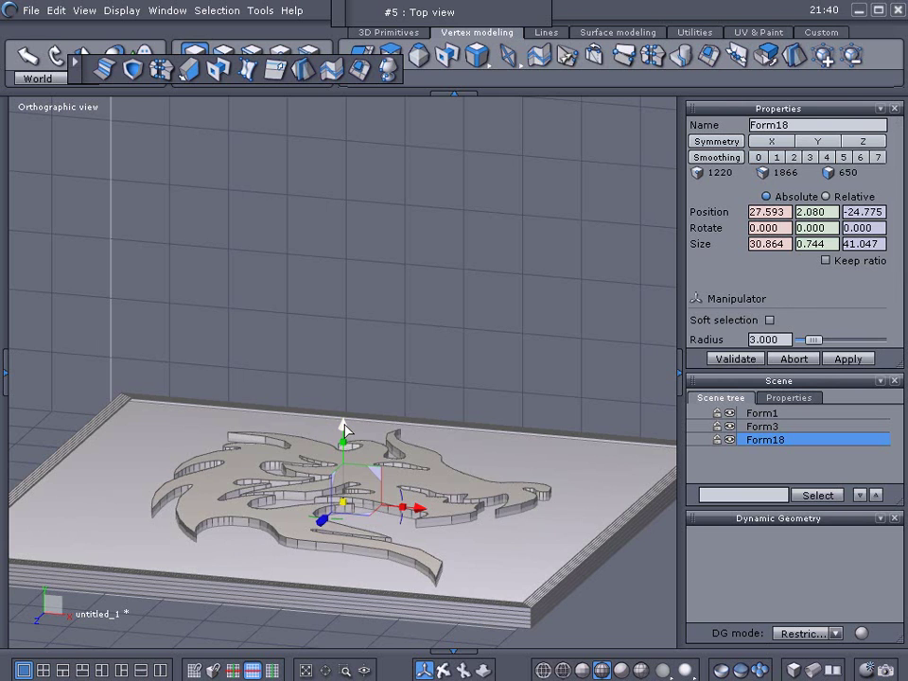
pyautogui.hotkey('ctrl', 'z')
pyautogui.click(747, 426)
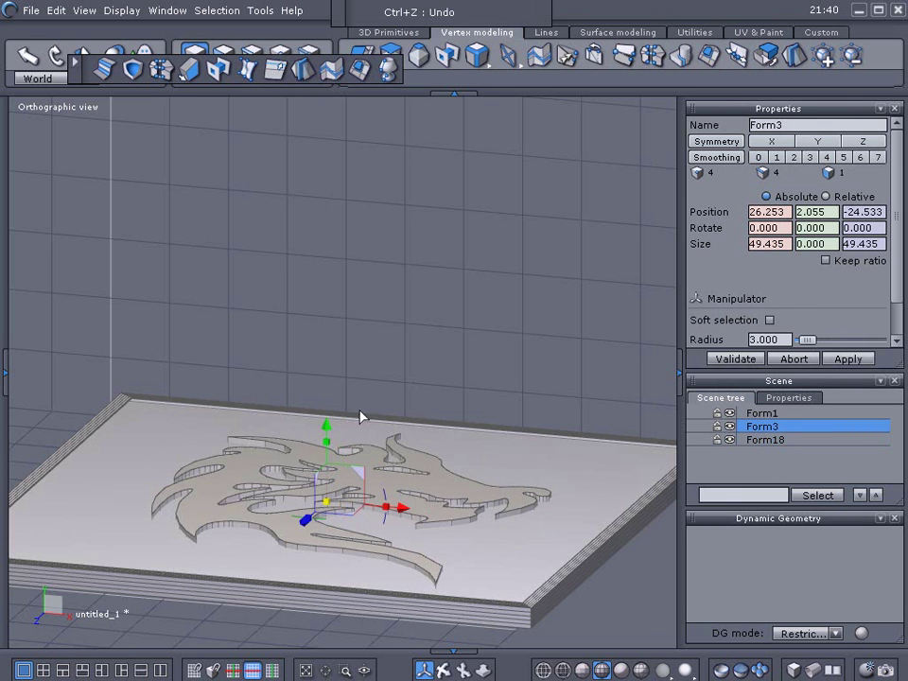
pyautogui.moveTo(327, 423); pyautogui.dragTo(326, 421)
pyautogui.moveTo(322, 414); pyautogui.dragTo(332, 342, button='middle')
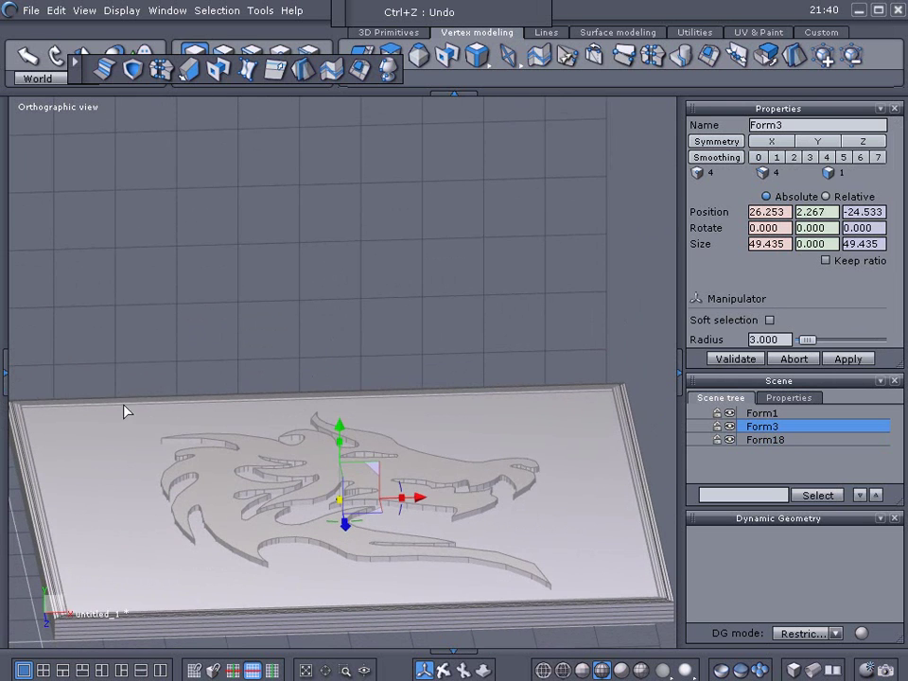
# - Tint the transparent cover's material pale blue
pyautogui.click(8, 376)
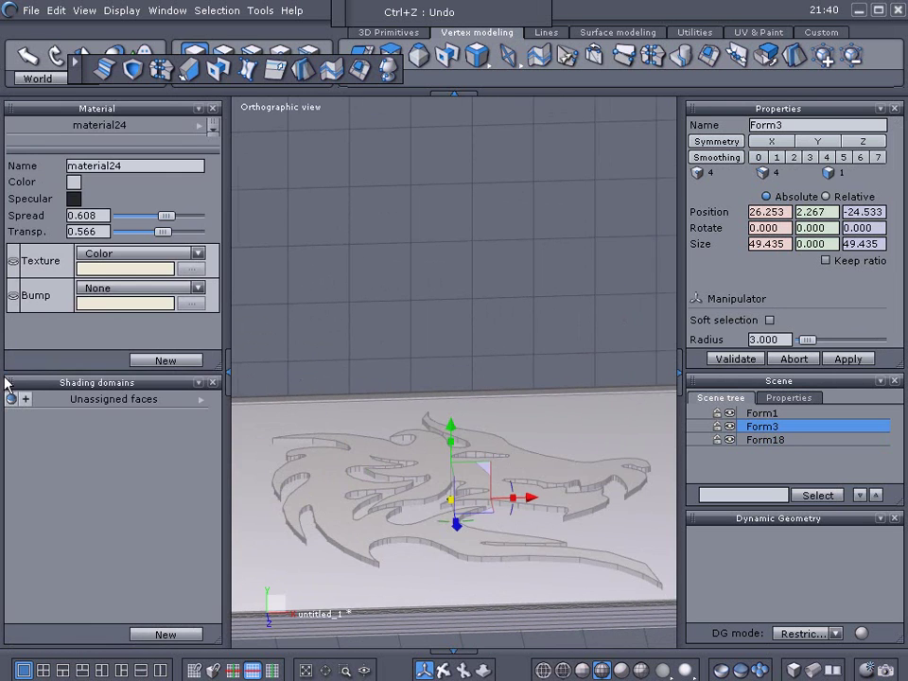
pyautogui.click(74, 183)
pyautogui.click(190, 227)
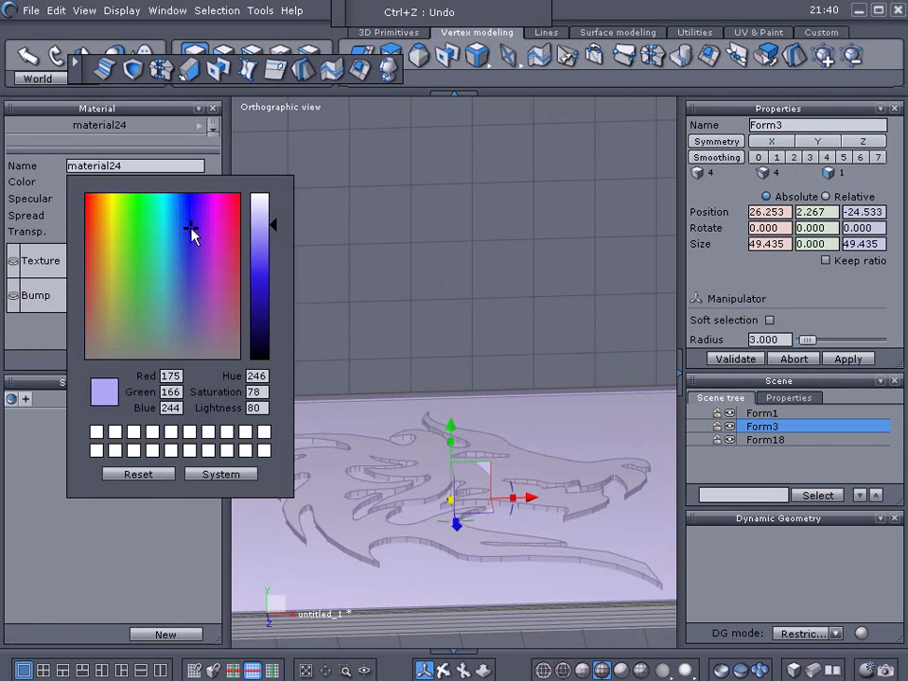
pyautogui.click(177, 221)
pyautogui.moveTo(178, 221); pyautogui.dragTo(169, 228)
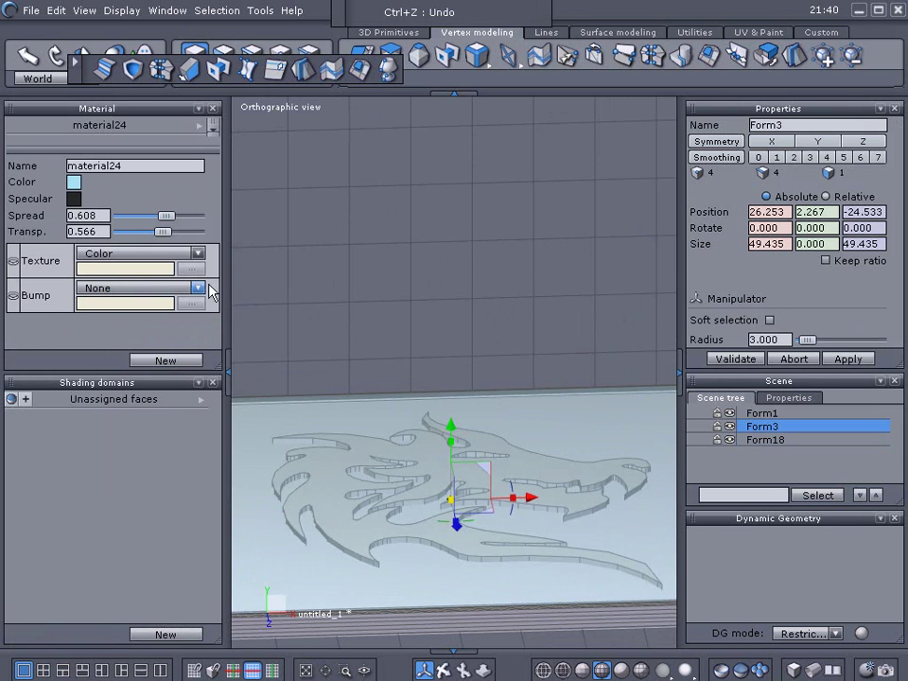
pyautogui.moveTo(168, 221)
pyautogui.mouseDown()
pyautogui.moveTo(147, 223)
pyautogui.moveTo(157, 237)
pyautogui.moveTo(144, 234)
pyautogui.moveTo(167, 238)
pyautogui.mouseUp()
pyautogui.click(365, 271)
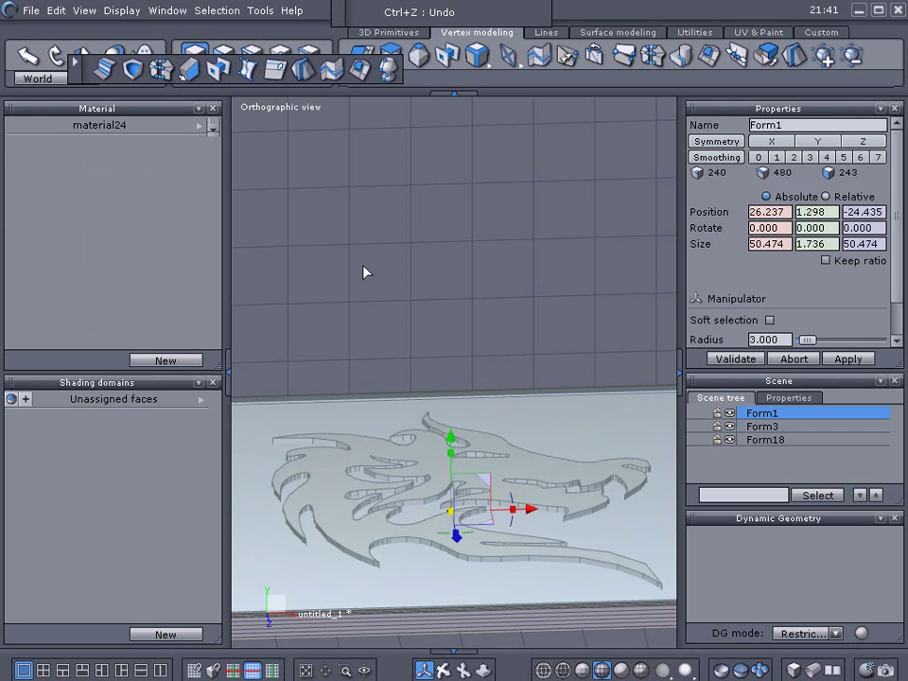
pyautogui.click(230, 370)
# - Select the frame, cover and dragon together and group them in the scene root
pyautogui.moveTo(330, 325); pyautogui.dragTo(326, 428, button='middle')
pyautogui.scroll(-3, 326, 427)
pyautogui.moveTo(537, 447); pyautogui.dragTo(573, 427, button='right')
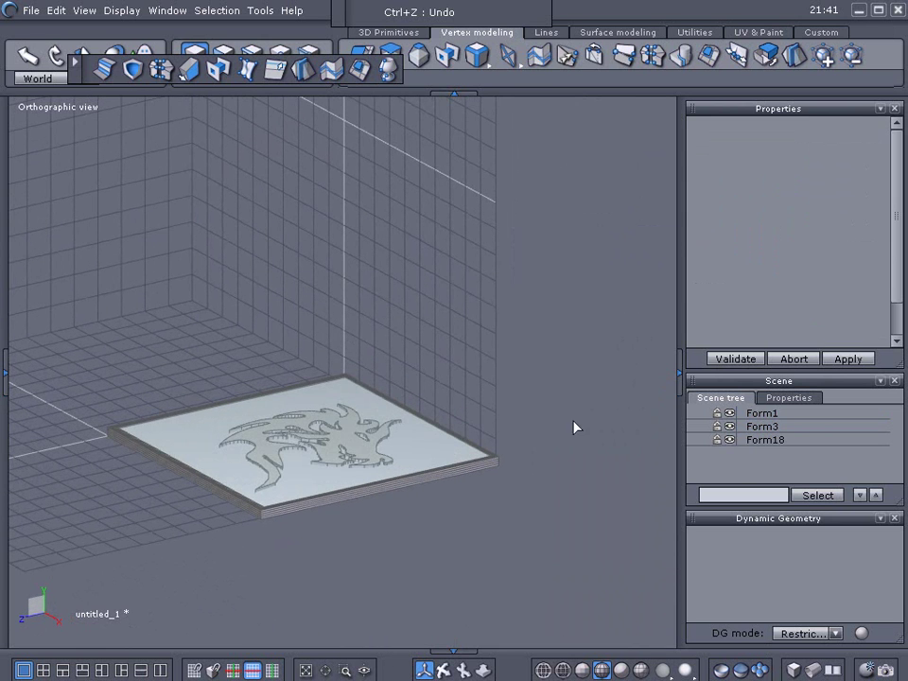
pyautogui.keyDown('shift'); pyautogui.click(745, 442); pyautogui.keyUp('shift')
pyautogui.keyDown('shift'); pyautogui.click(744, 414); pyautogui.keyUp('shift')
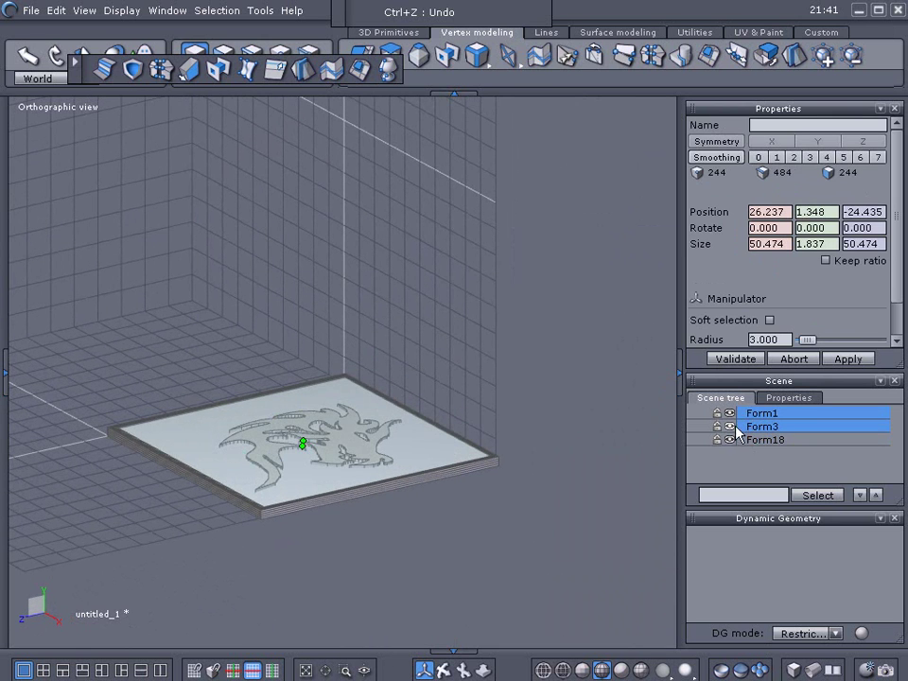
pyautogui.keyDown('shift'); pyautogui.click(744, 442); pyautogui.keyUp('shift')
pyautogui.keyDown('shift'); pyautogui.click(744, 418); pyautogui.keyUp('shift')
pyautogui.hotkey('ctrl', 'a')
pyautogui.rightClick(745, 426)
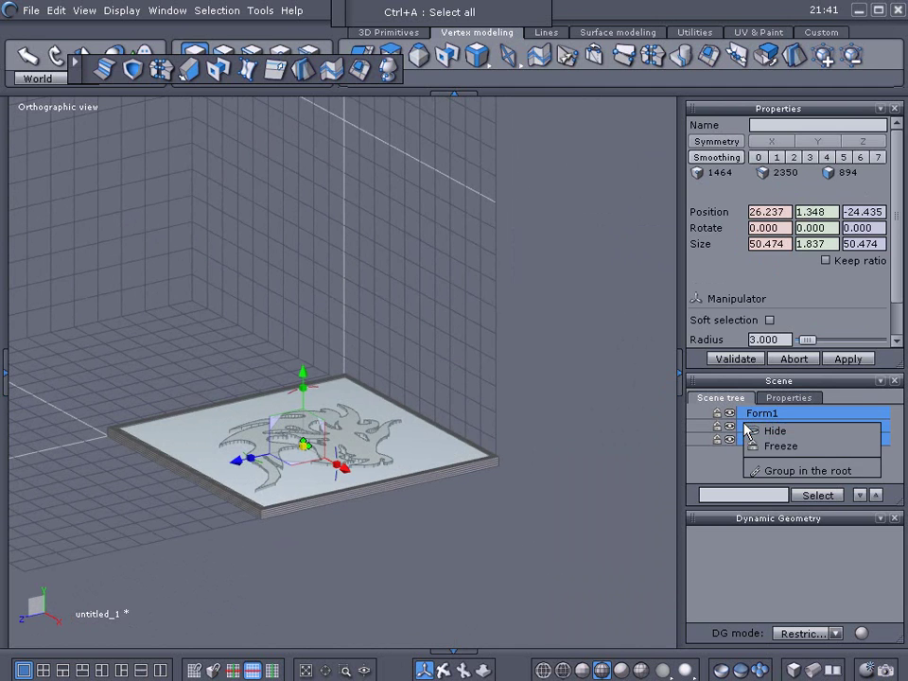
pyautogui.click(777, 472)
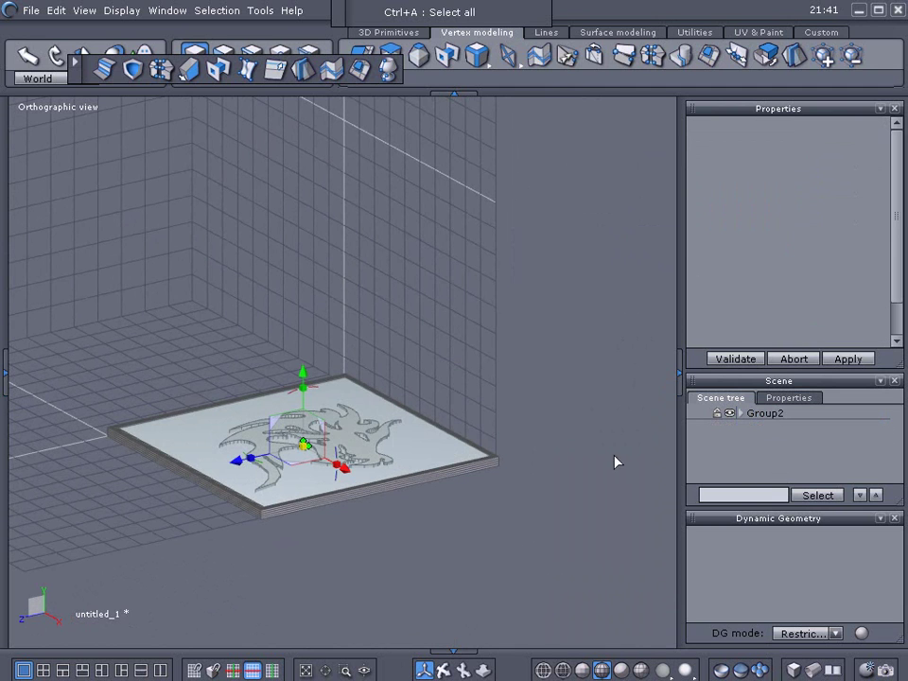
# - Rotate the grouped model 90° about X so it stands upright and lift it to about Y 29.216
pyautogui.click(322, 413)
pyautogui.moveTo(318, 395); pyautogui.dragTo(279, 444)
pyautogui.moveTo(303, 373); pyautogui.dragTo(283, 232)
# - Enlarge the upright group to about 95.946 by 95.946 and position it at about X 7.017, Y 47.756
pyautogui.press('2')
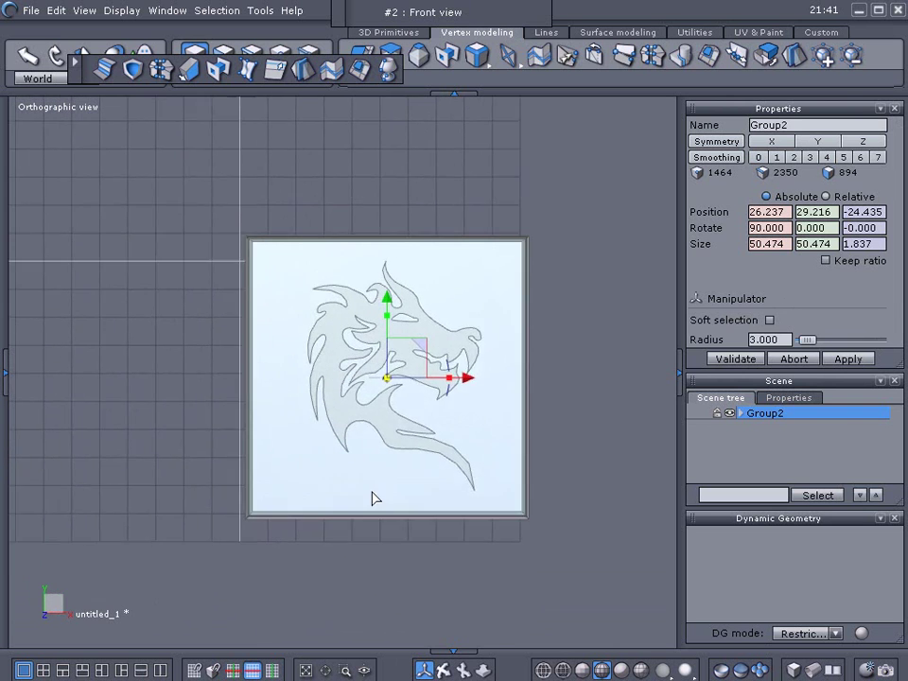
pyautogui.moveTo(435, 398); pyautogui.dragTo(264, 263)
pyautogui.moveTo(521, 508); pyautogui.dragTo(307, 428, button='middle')
pyautogui.moveTo(299, 367); pyautogui.dragTo(462, 367)
pyautogui.moveTo(211, 603); pyautogui.dragTo(296, 596, button='middle')
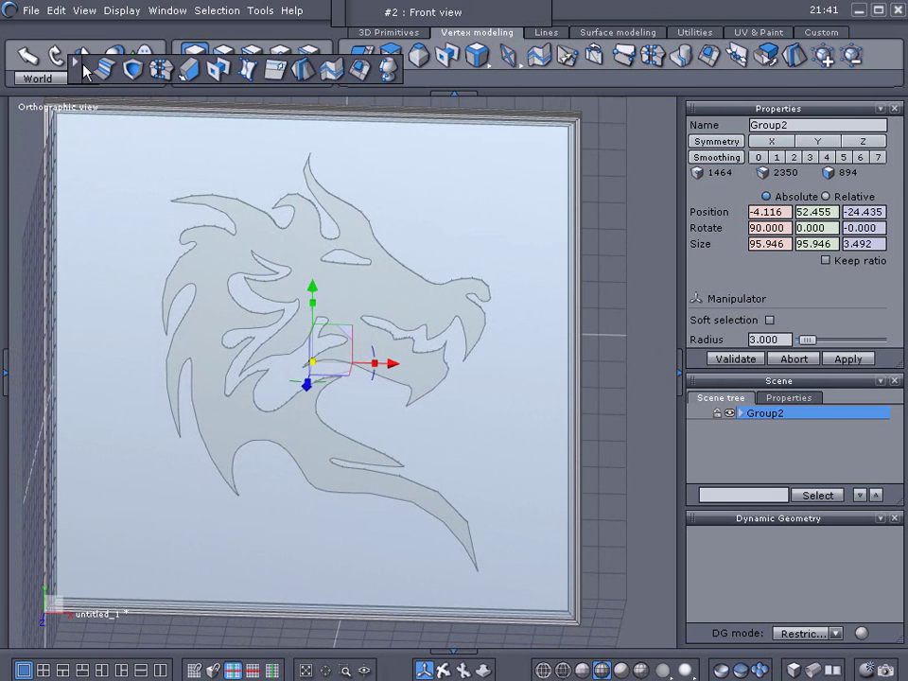
pyautogui.scroll(-2, 364, 455)
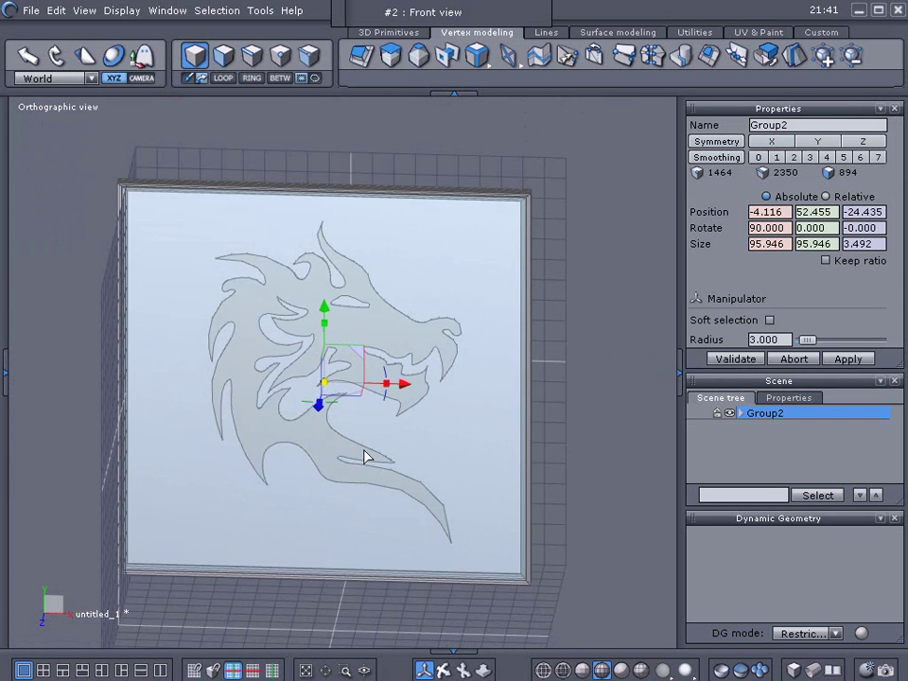
pyautogui.moveTo(359, 352); pyautogui.dragTo(424, 393)
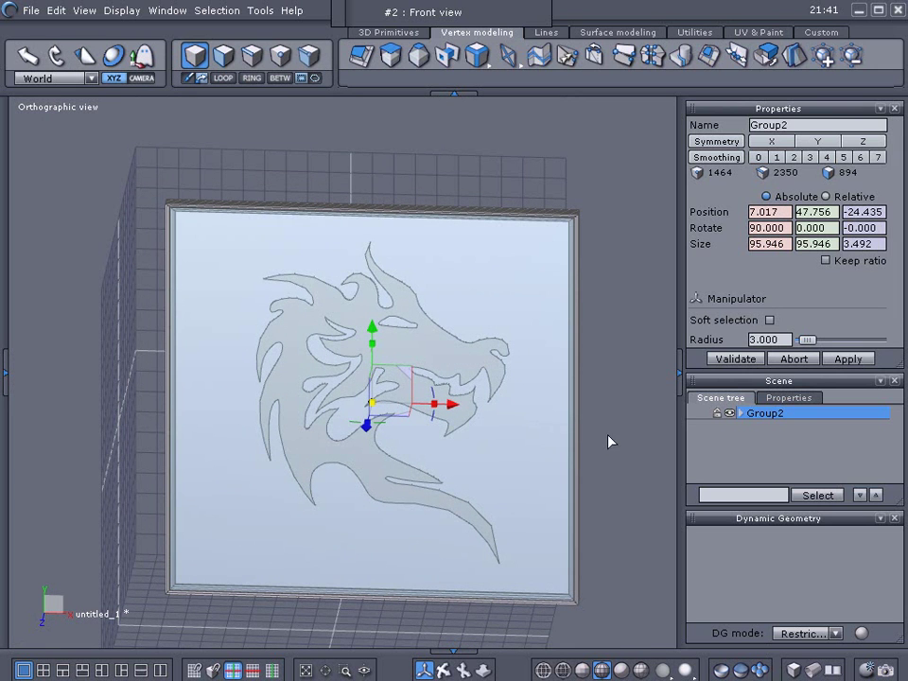
# - Switch the viewport to a reflective environment shading and move the group to about Z 15.352
pyautogui.click(662, 671)
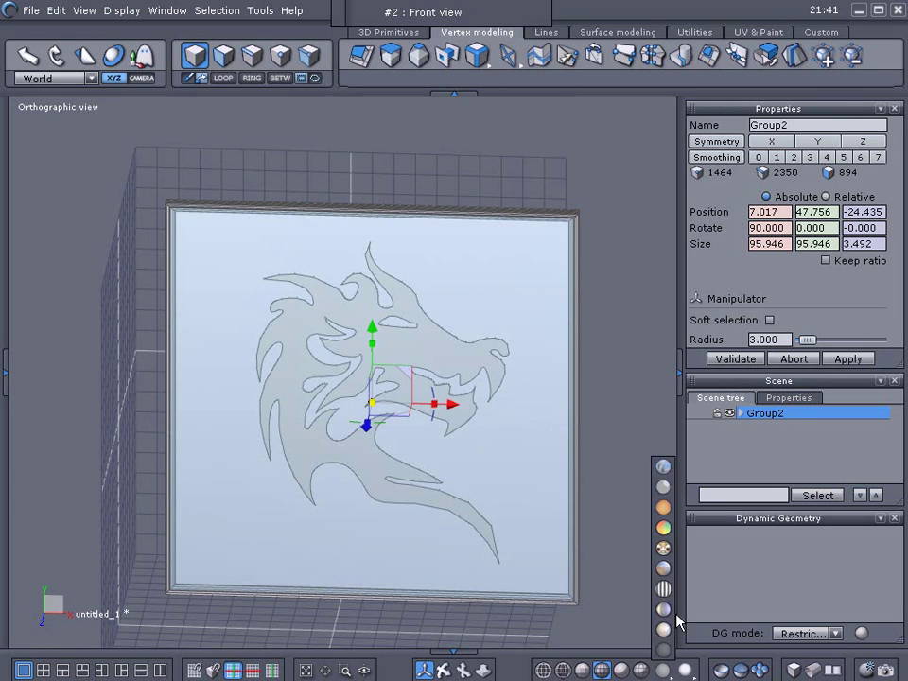
pyautogui.click(662, 568)
pyautogui.moveTo(606, 571); pyautogui.dragTo(530, 539, button='middle')
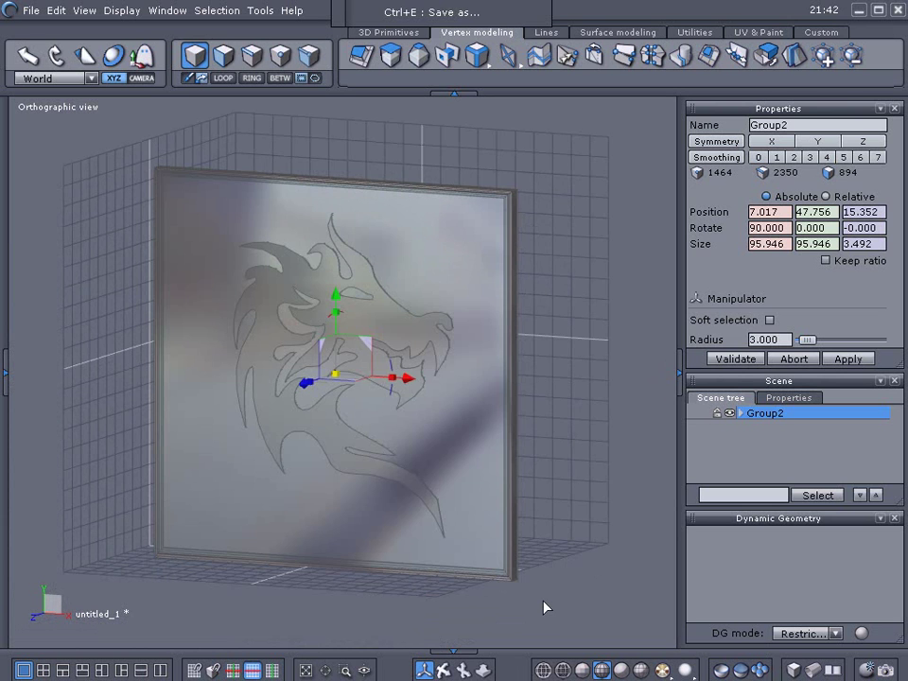
pyautogui.moveTo(542, 608)
pyautogui.mouseDown(button='middle')
pyautogui.moveTo(472, 608)
pyautogui.moveTo(640, 621)
pyautogui.moveTo(626, 614)
pyautogui.mouseUp(button='middle')
# - Hide the reference grids through the scene properties and close the Dynamic Geometry palette
pyautogui.click(769, 398)
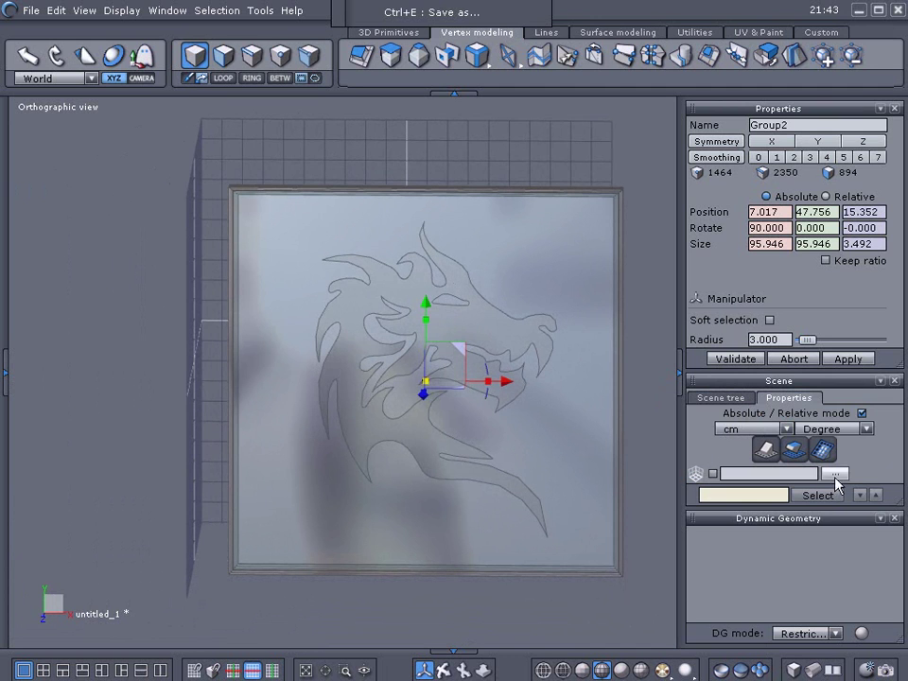
pyautogui.click(893, 518)
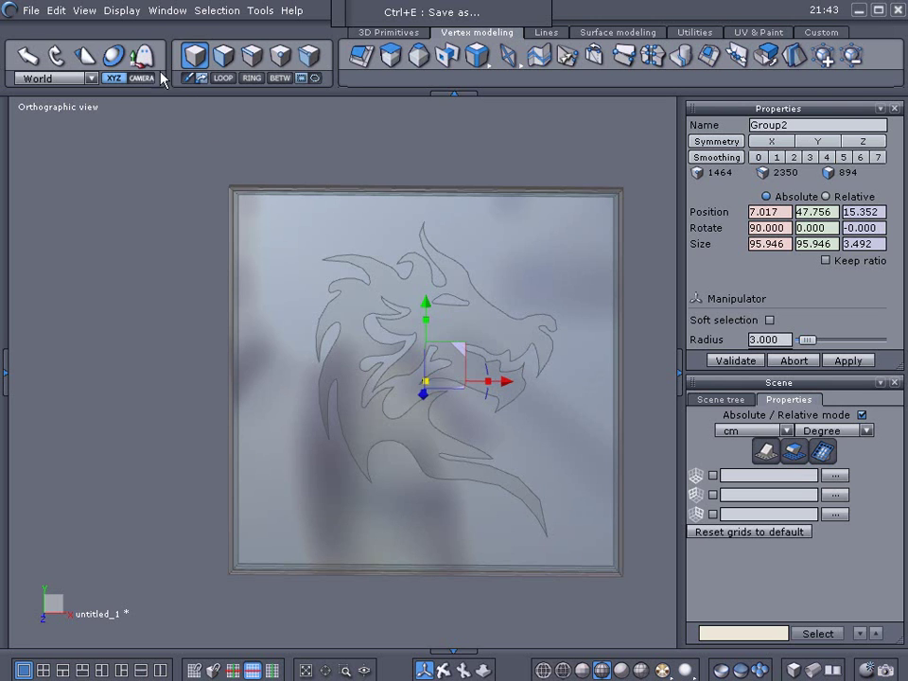
pyautogui.press('space')
# - Hide the GLASS object to show the dragon and frame without their cover
pyautogui.moveTo(152, 168); pyautogui.dragTo(43, 293, button='middle')
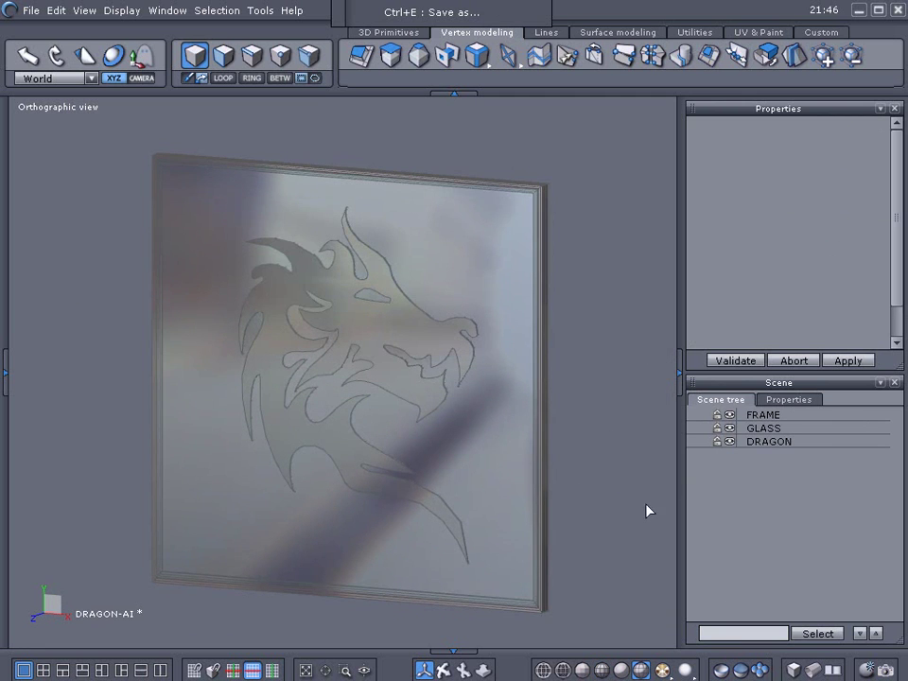
pyautogui.moveTo(622, 505); pyautogui.dragTo(622, 481, button='middle')
pyautogui.click(731, 429)
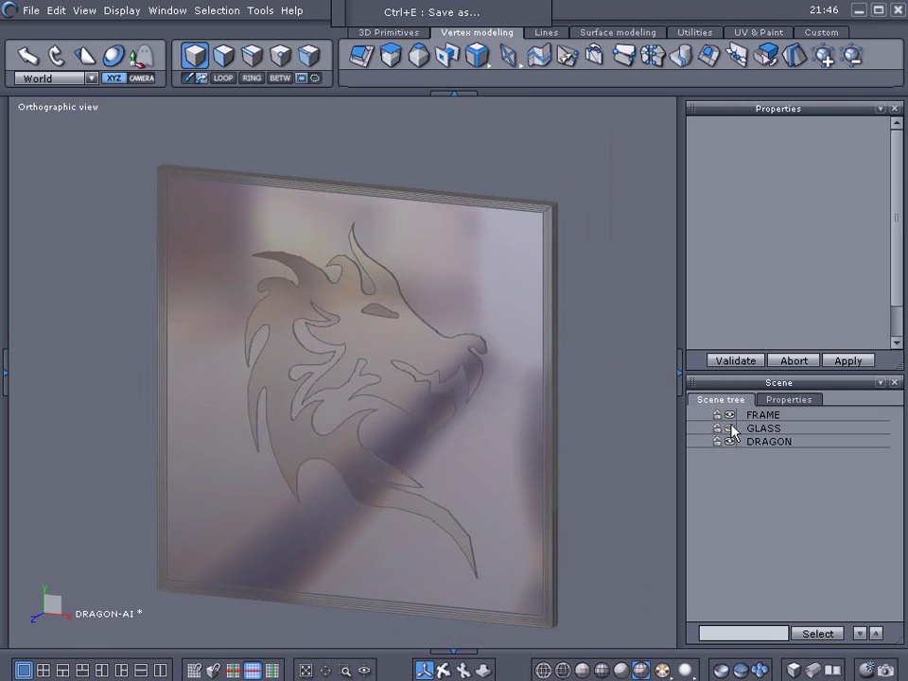